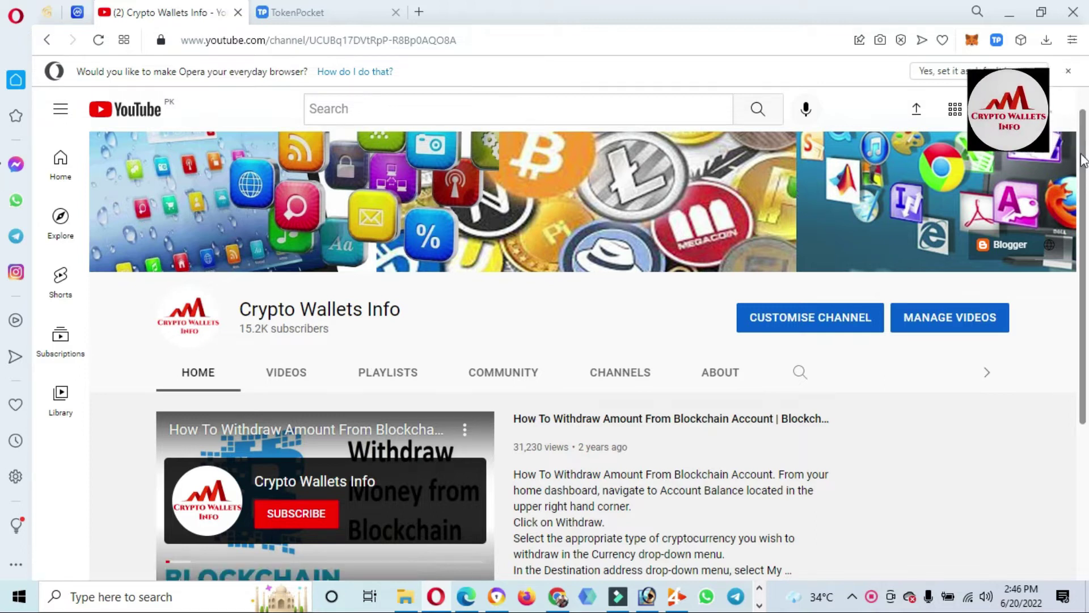
Step: Enter the wallet password and unlock TokenPocket to show Account 1 on Ethereum Mainnet with 0 ETH
scroll(3, 185, "down", 4)
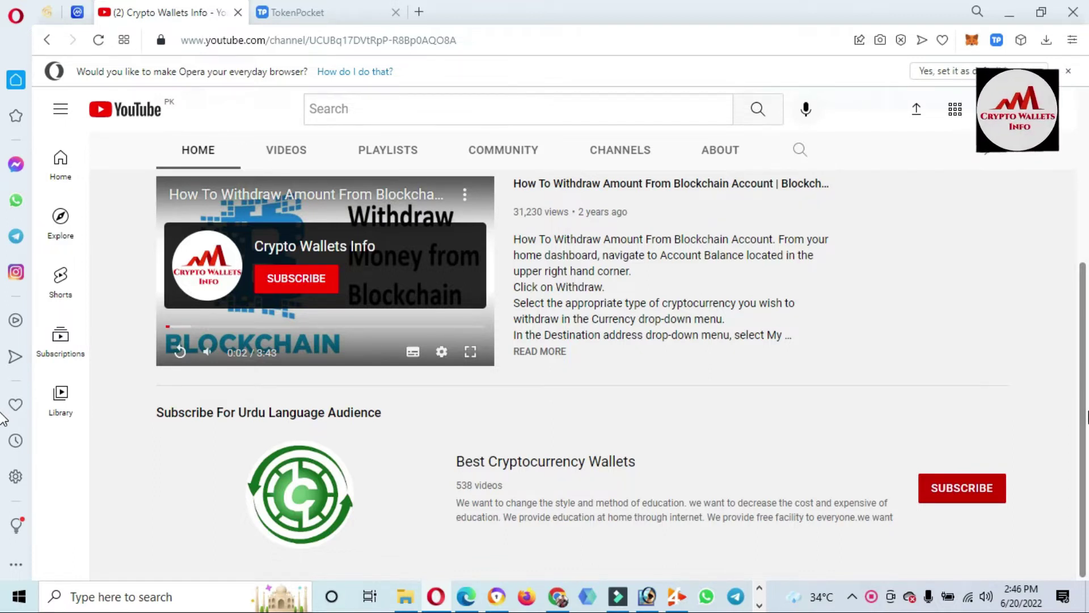
left_click(291, 8)
left_click(570, 434)
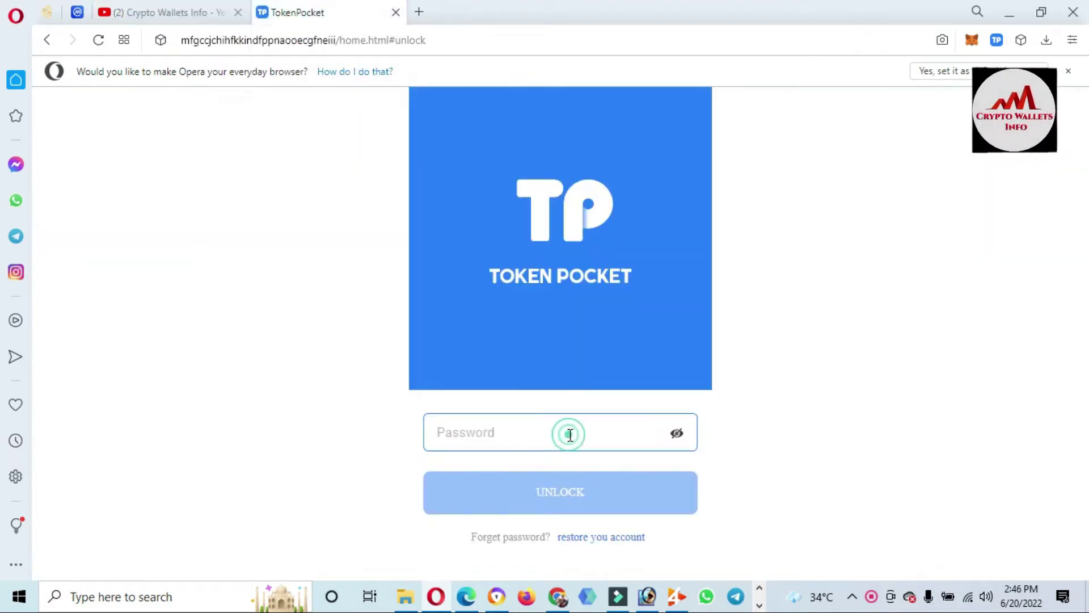
type("•")
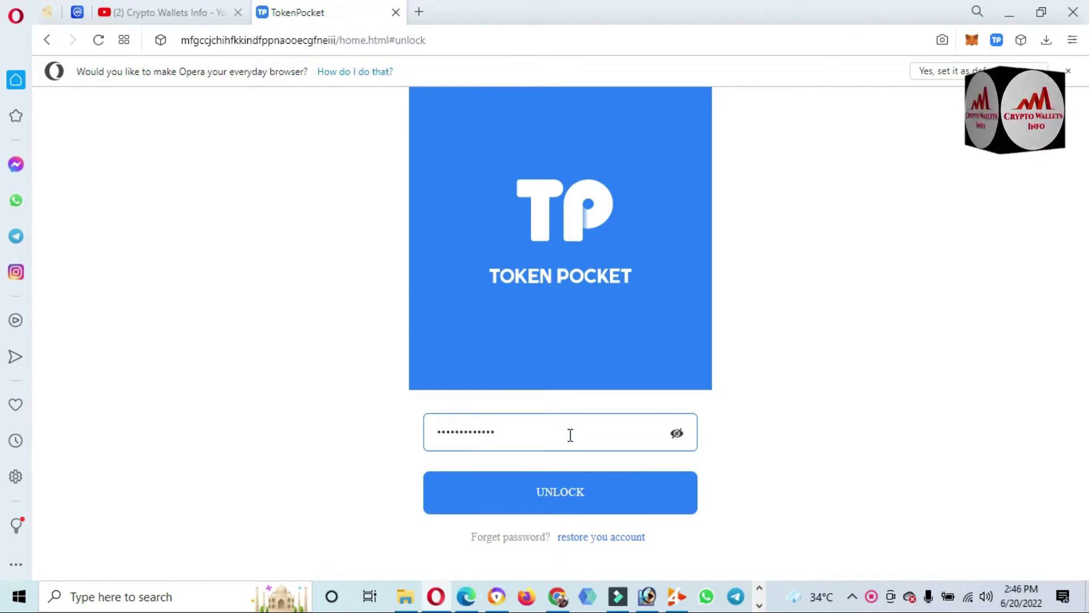
left_click(583, 498)
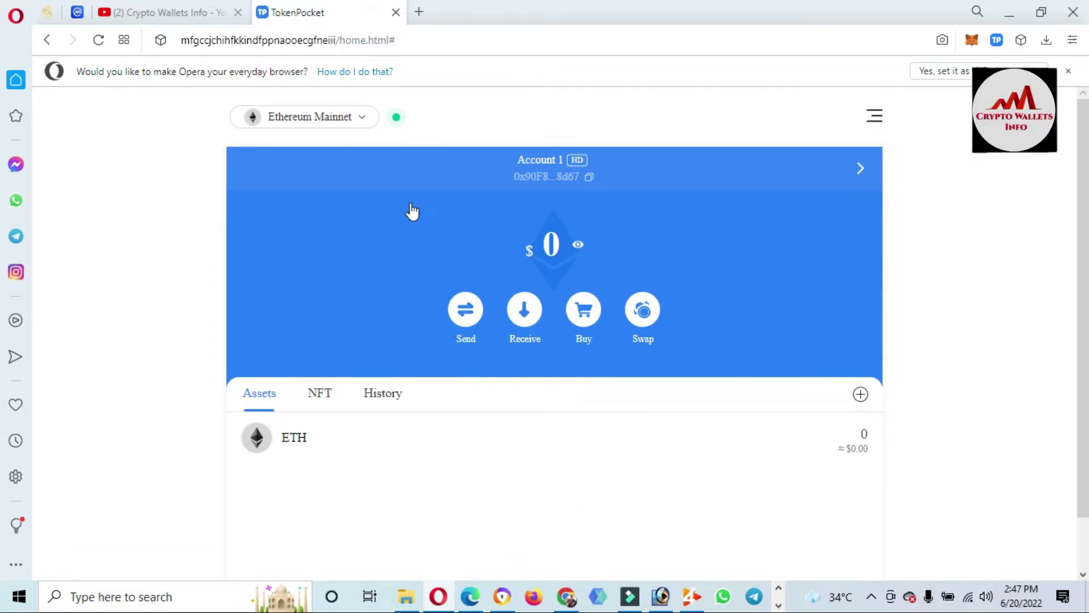
Step: Change the active network to BNB Chain, showing Account 1 with 0 BNB
left_click(363, 120)
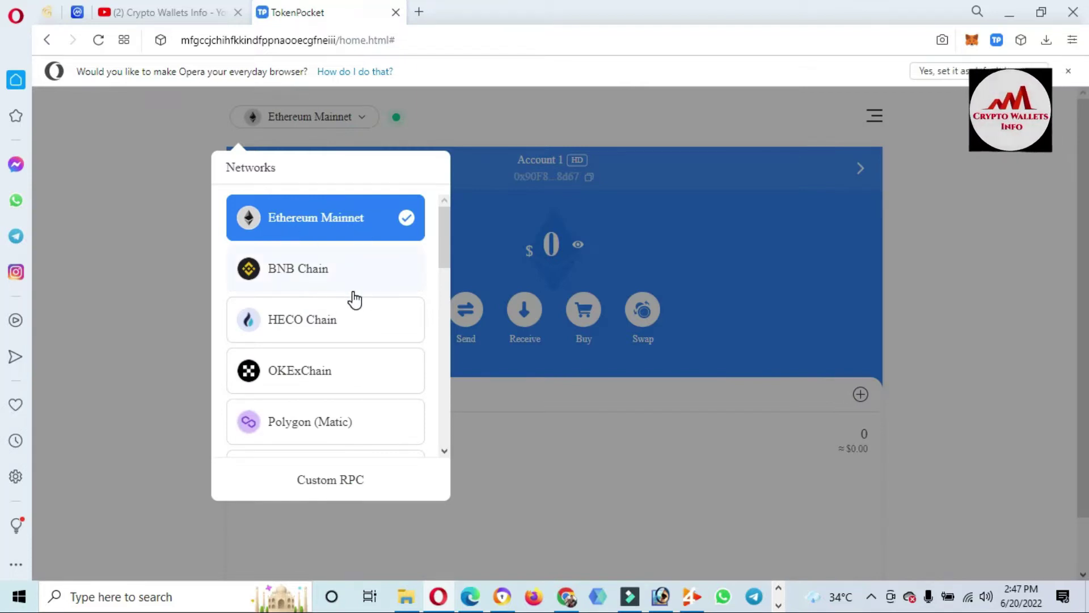
left_click(325, 274)
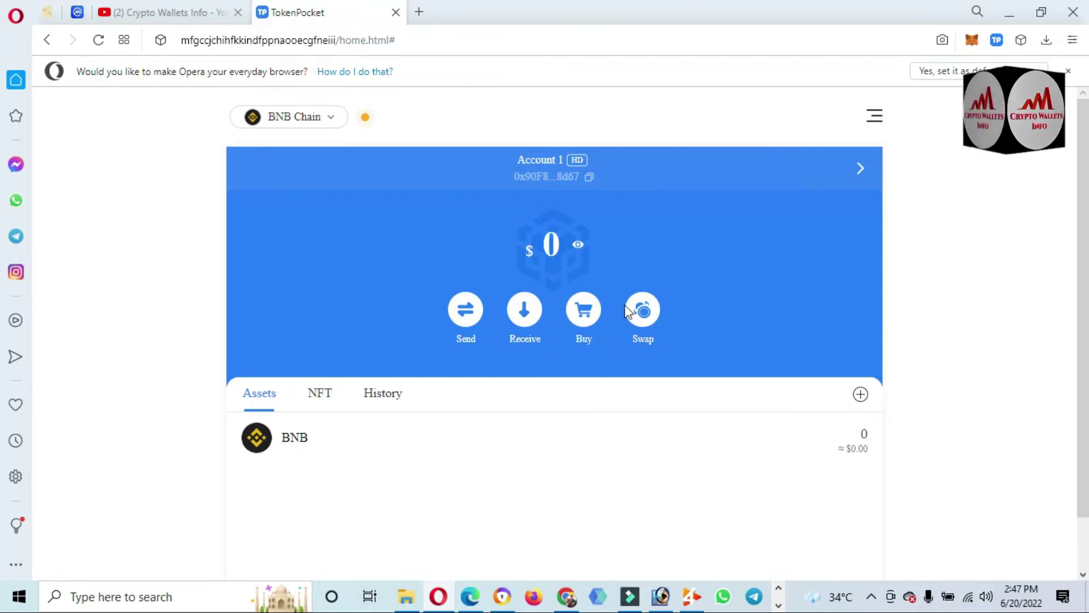
Step: Open the Transit Swap form from the BNB Chain wallet home
left_click(647, 313)
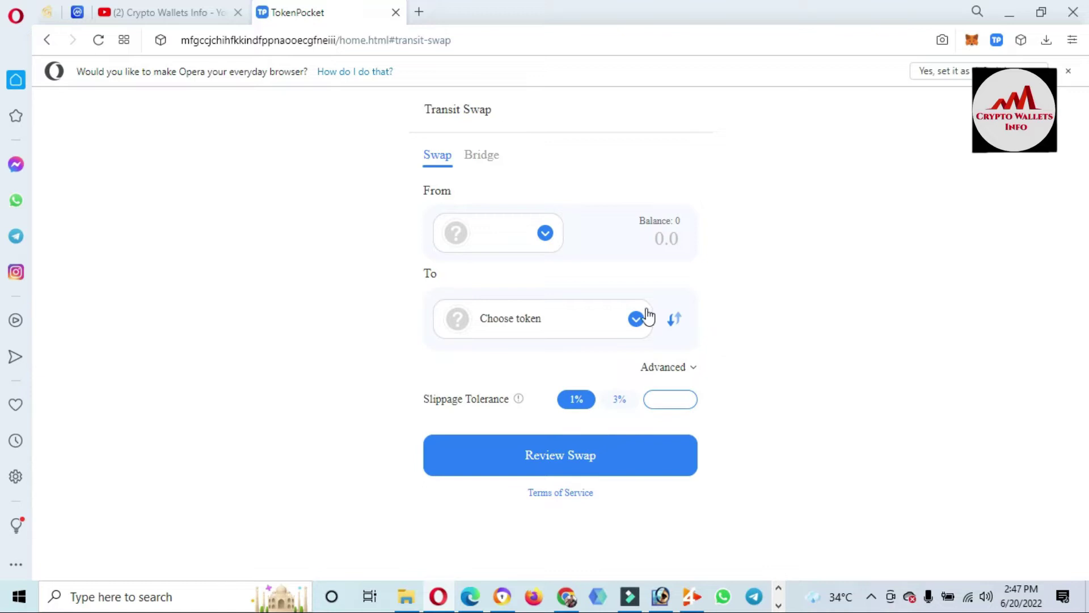
left_click(409, 155)
left_click_drag(421, 160, 333, 213)
left_click(392, 253)
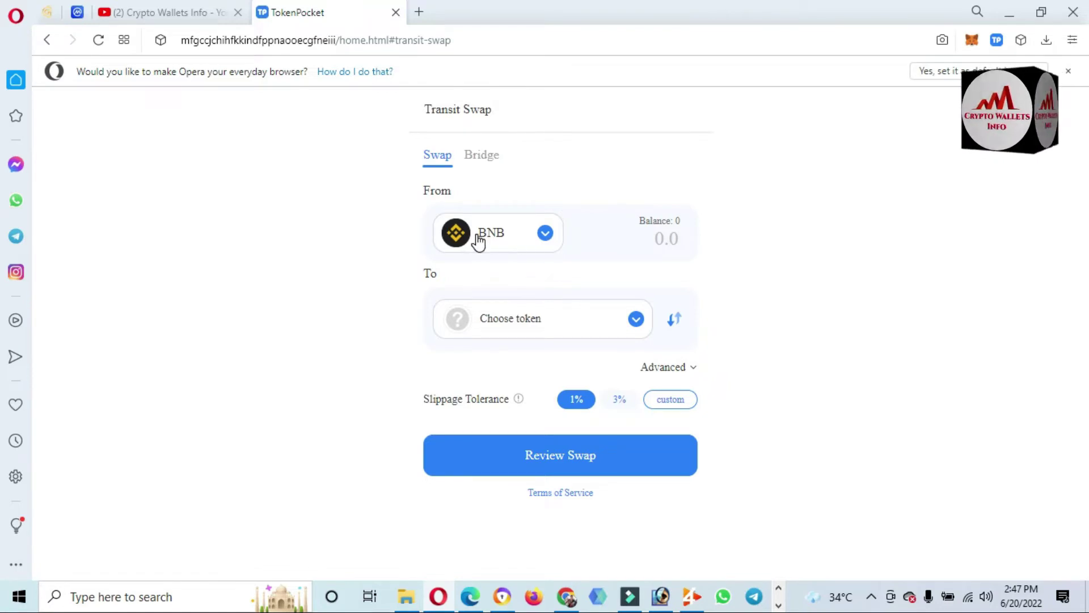
Step: Set the swap pair to LUNA as the From token and USDC as the To token
left_click(545, 237)
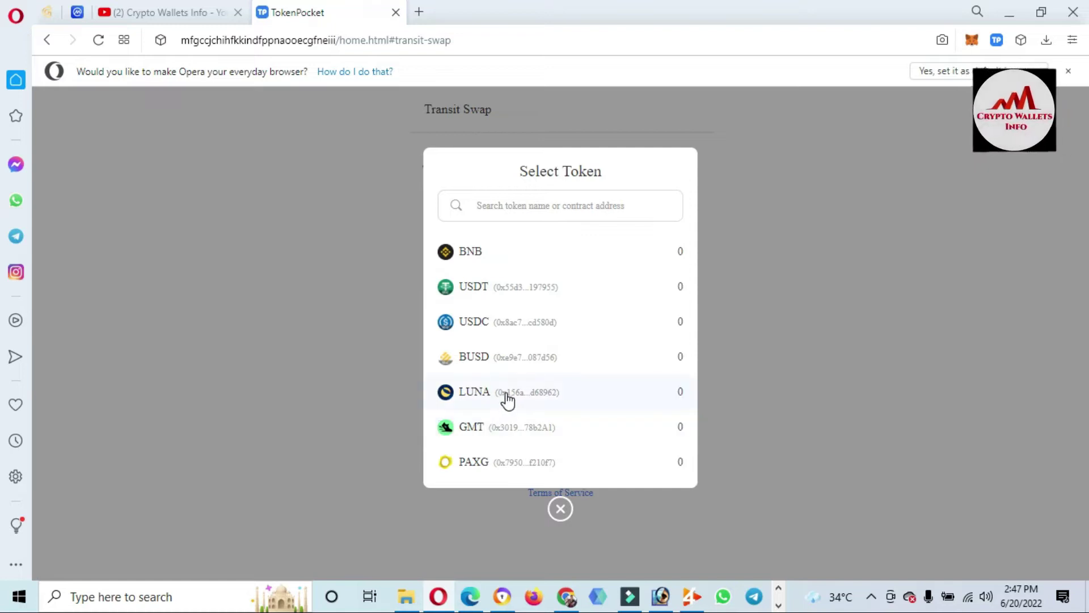
left_click(475, 392)
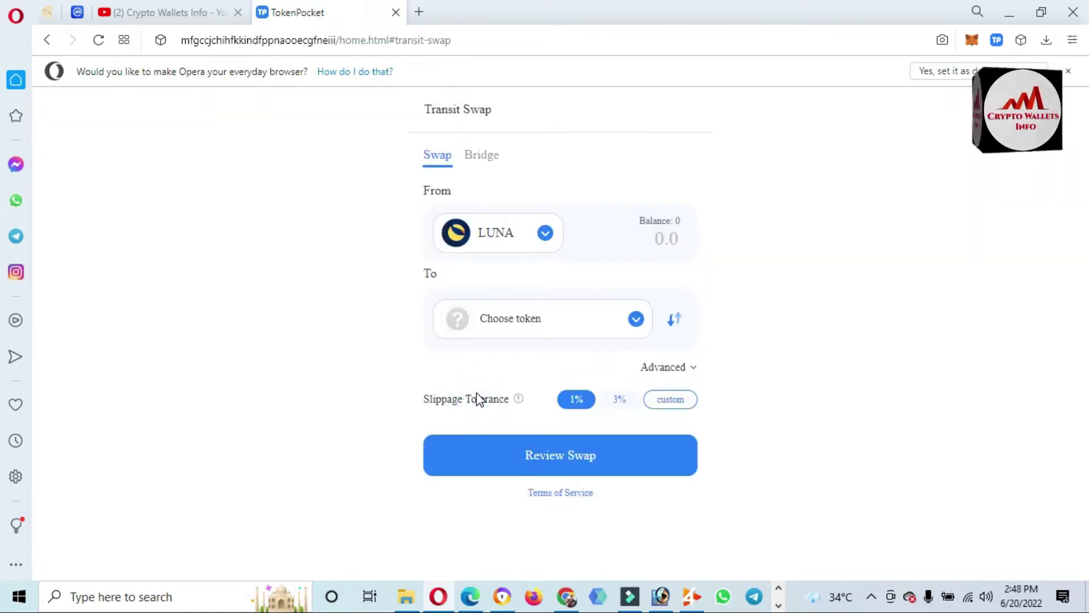
left_click(634, 321)
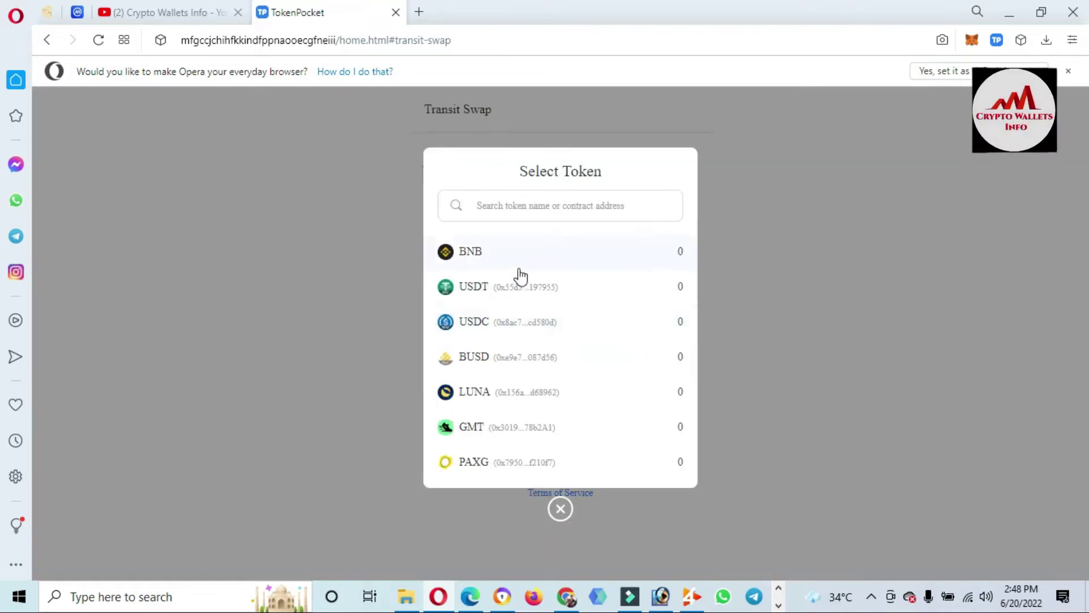
left_click(499, 322)
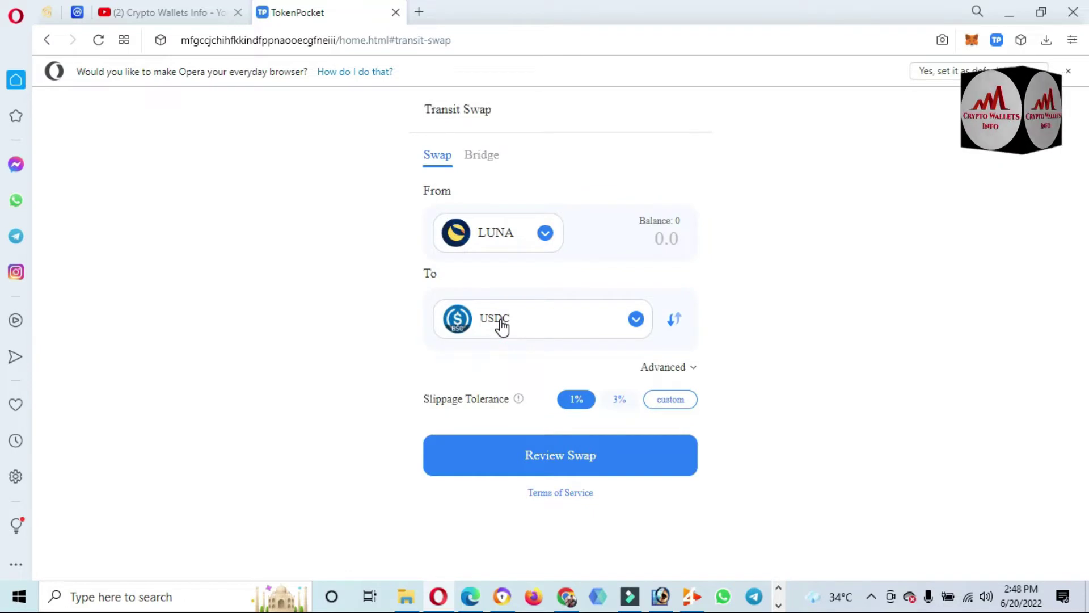
left_click(640, 237)
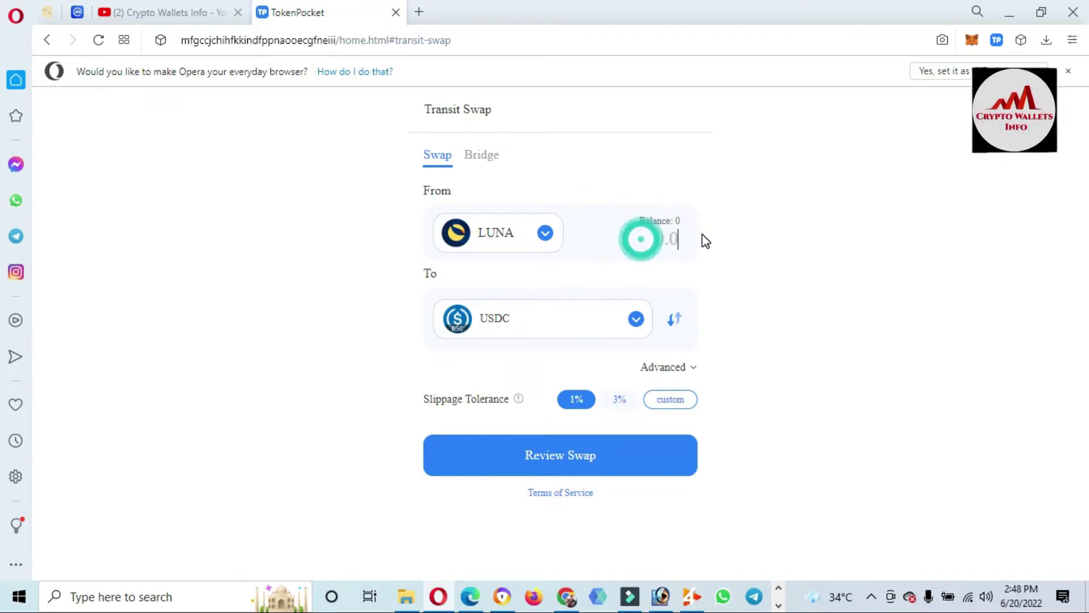
Step: Enter a 1000 LUNA amount, reveal the Advanced recipient address option, and return home
type("1000")
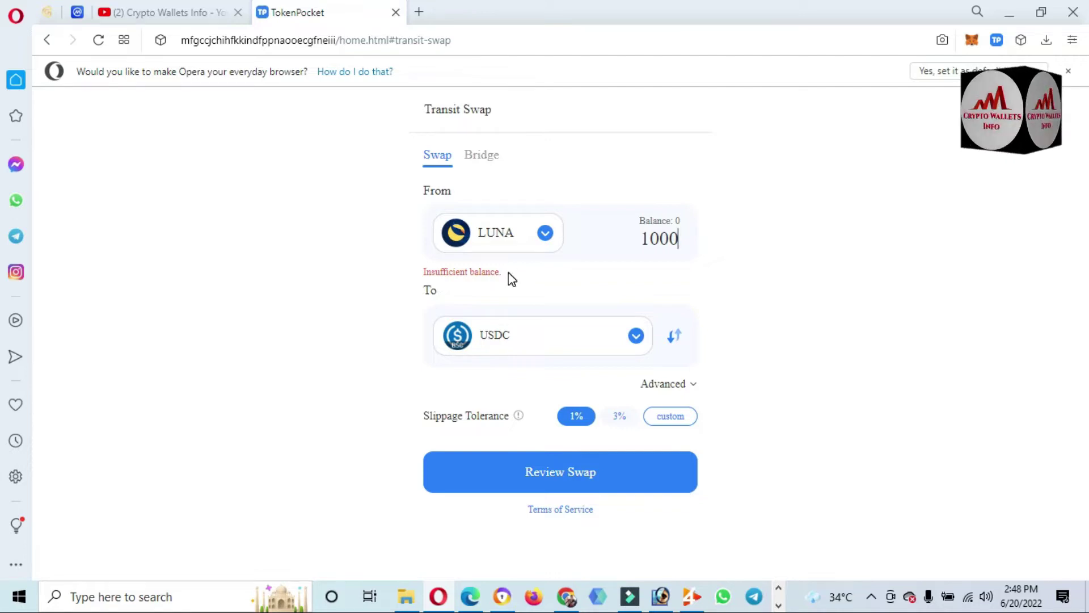
left_click_drag(507, 272, 421, 273)
left_click(802, 269)
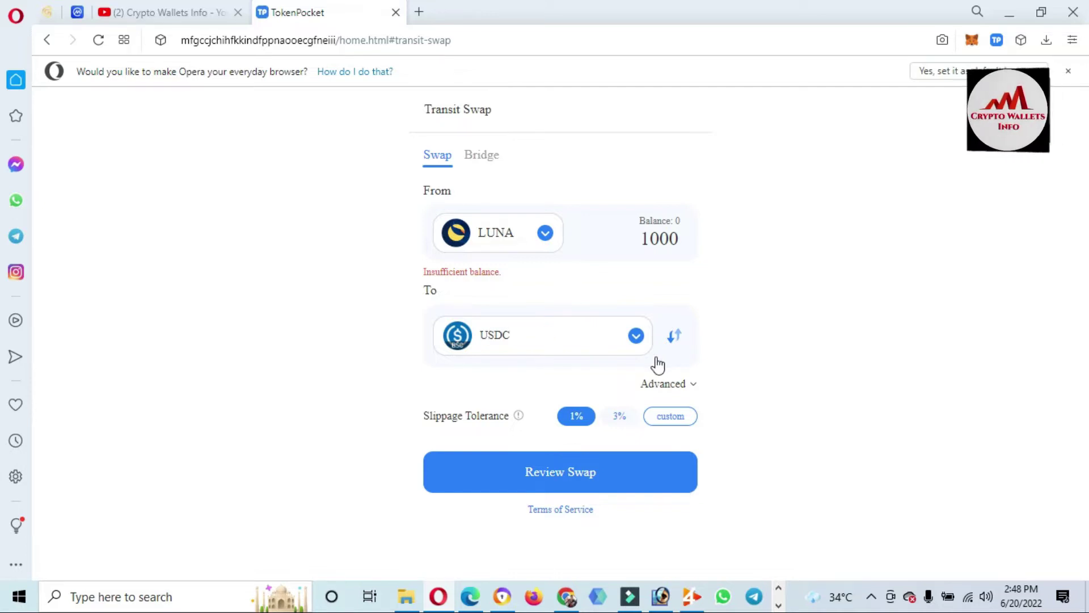
left_click(695, 389)
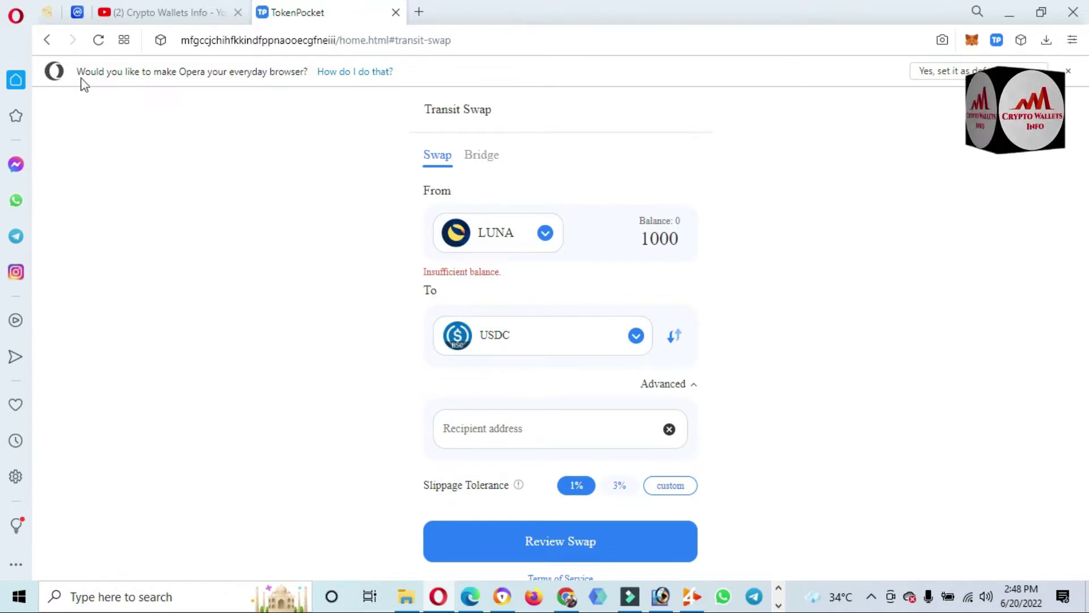
left_click(46, 39)
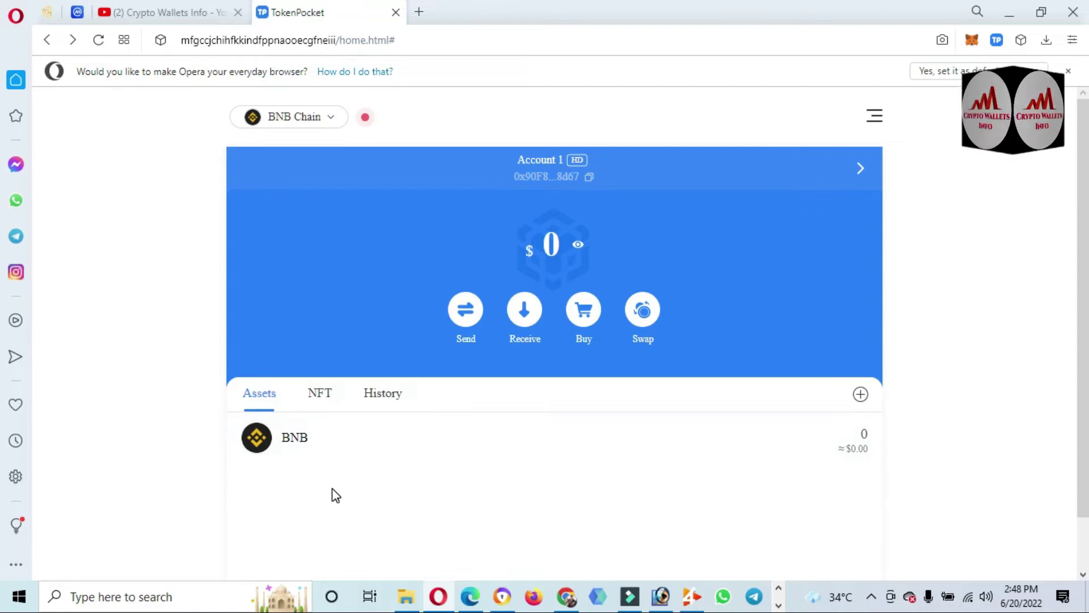
Step: Search 'usdc' and add the first USDC result to the BNB Chain asset list
left_click(862, 397)
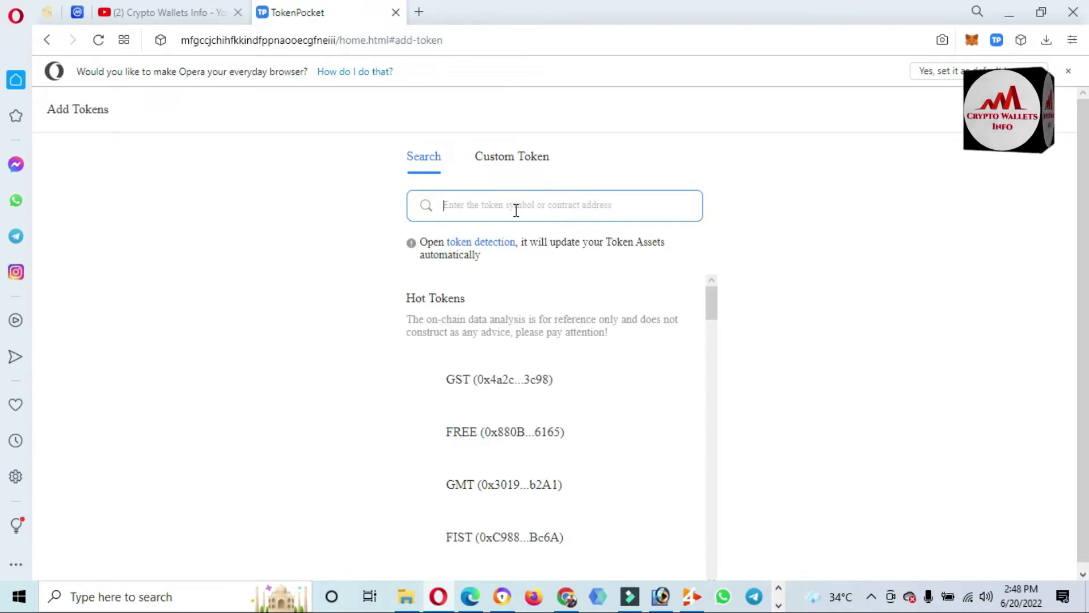
type("uu")
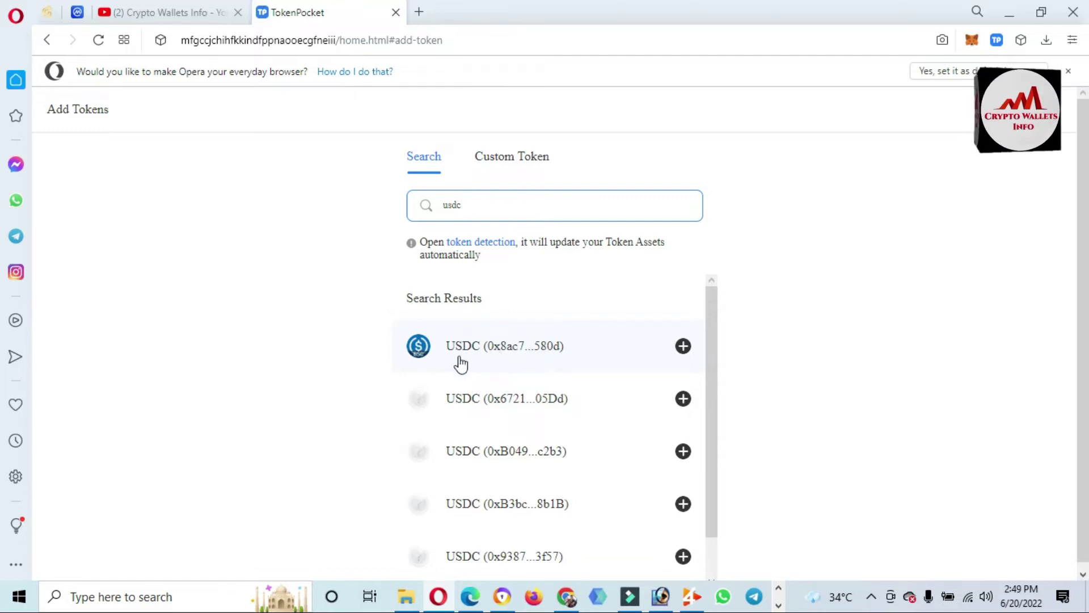
left_click(683, 349)
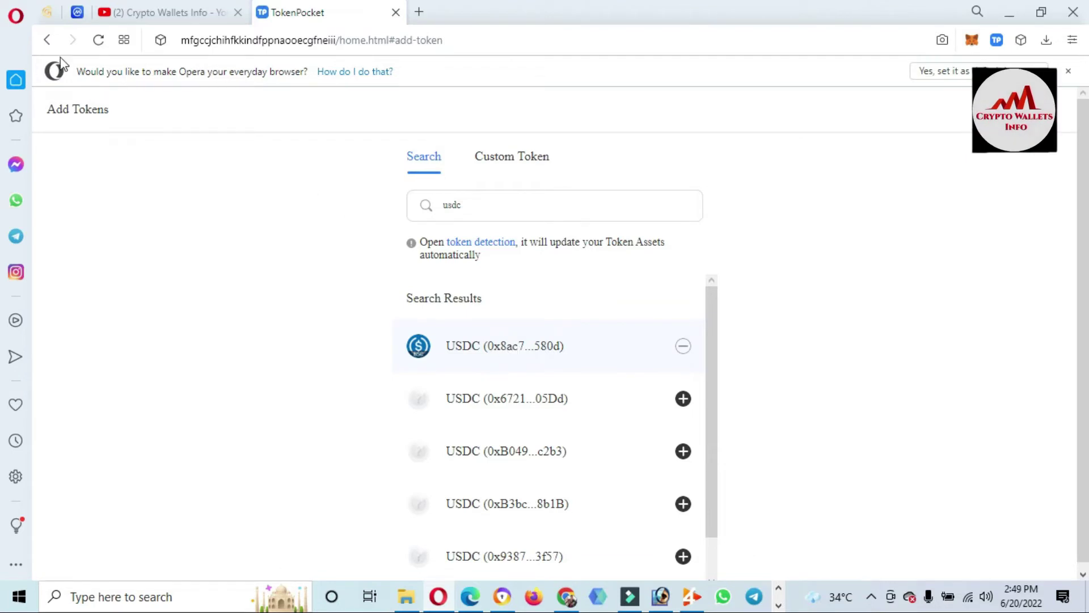
left_click(45, 41)
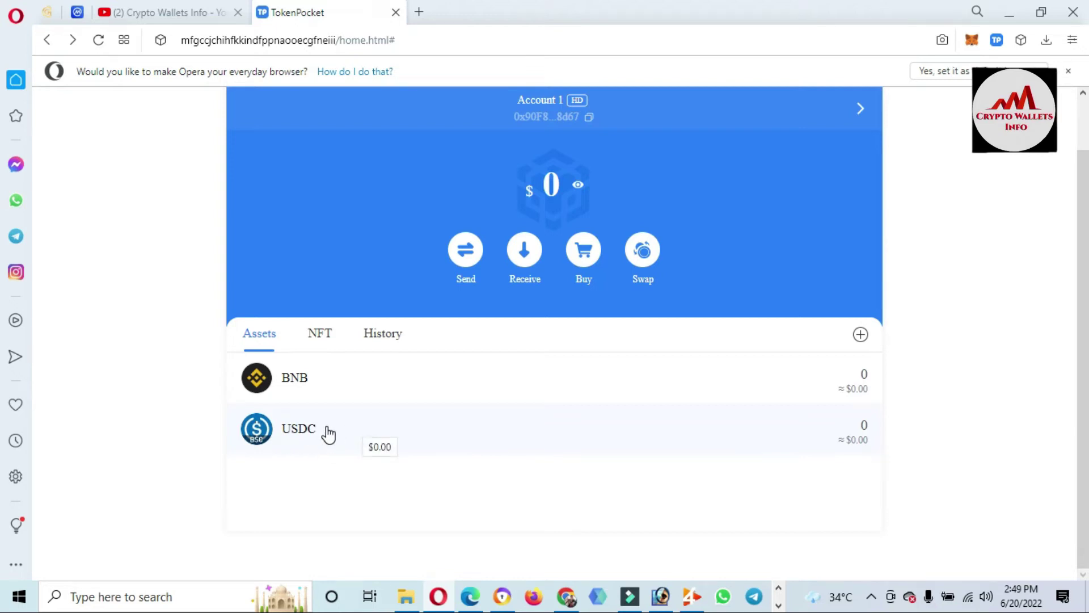
Step: Copy the account's full receiving address from the USDC Receive page, then go back home
left_click(348, 435)
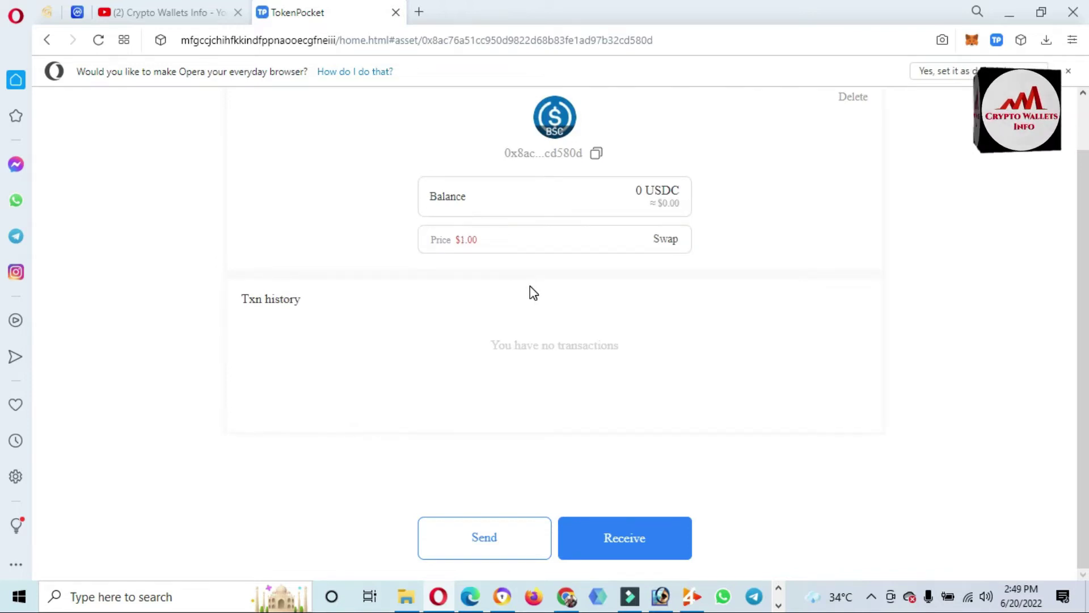
left_click_drag(495, 154, 546, 154)
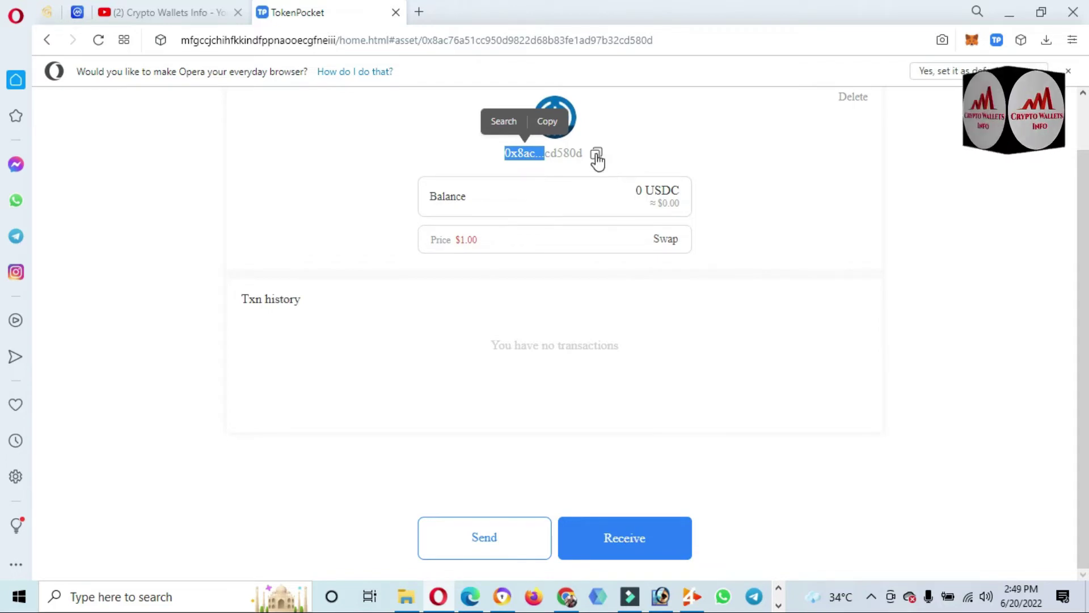
left_click(633, 533)
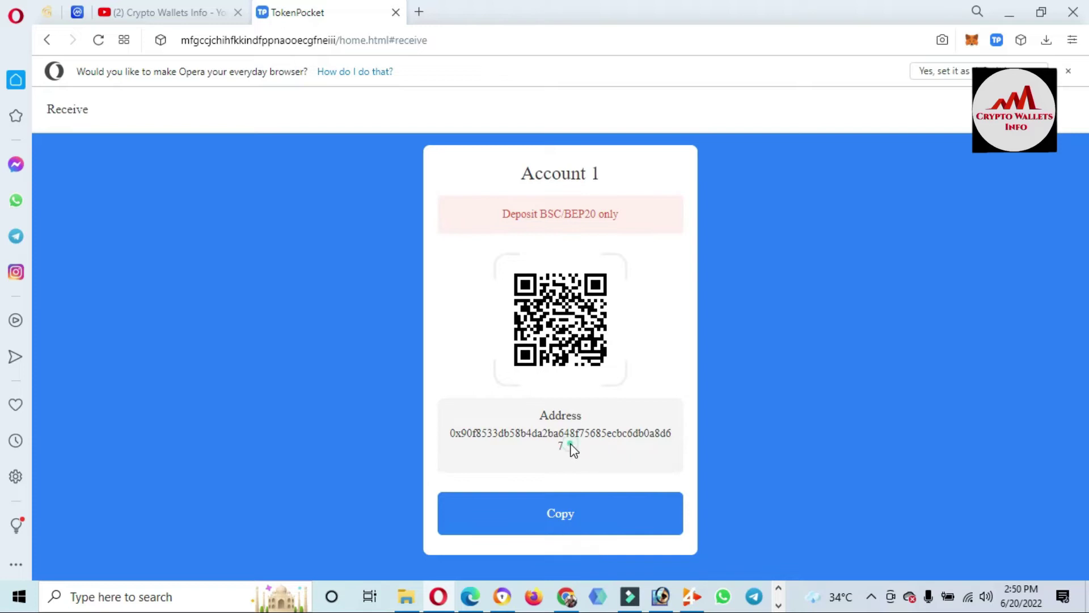
left_click_drag(569, 446, 438, 435)
key("ctrl+c")
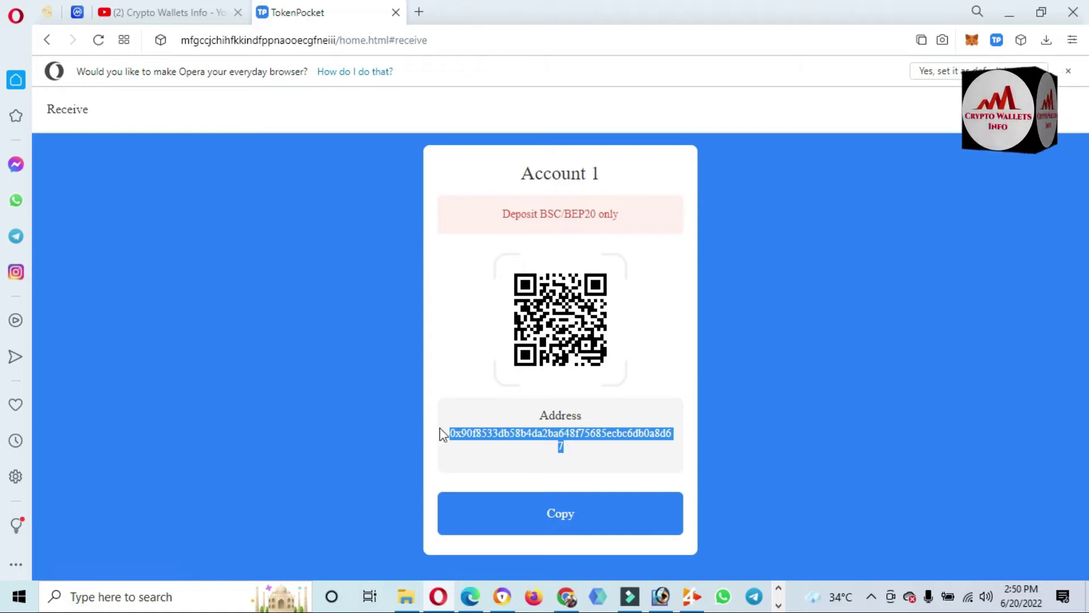
left_click(44, 40)
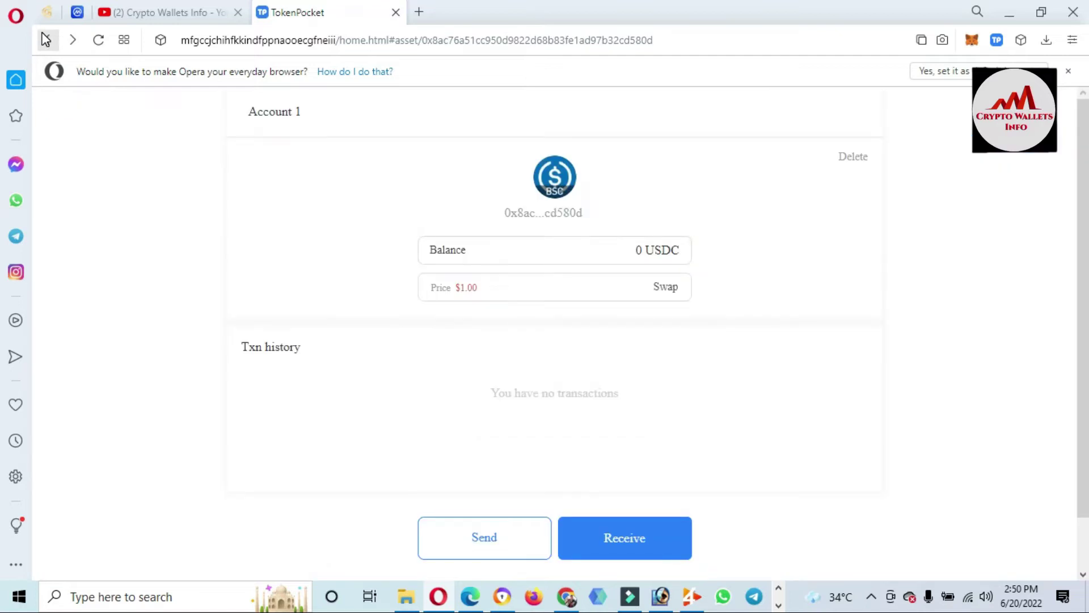
left_click(45, 39)
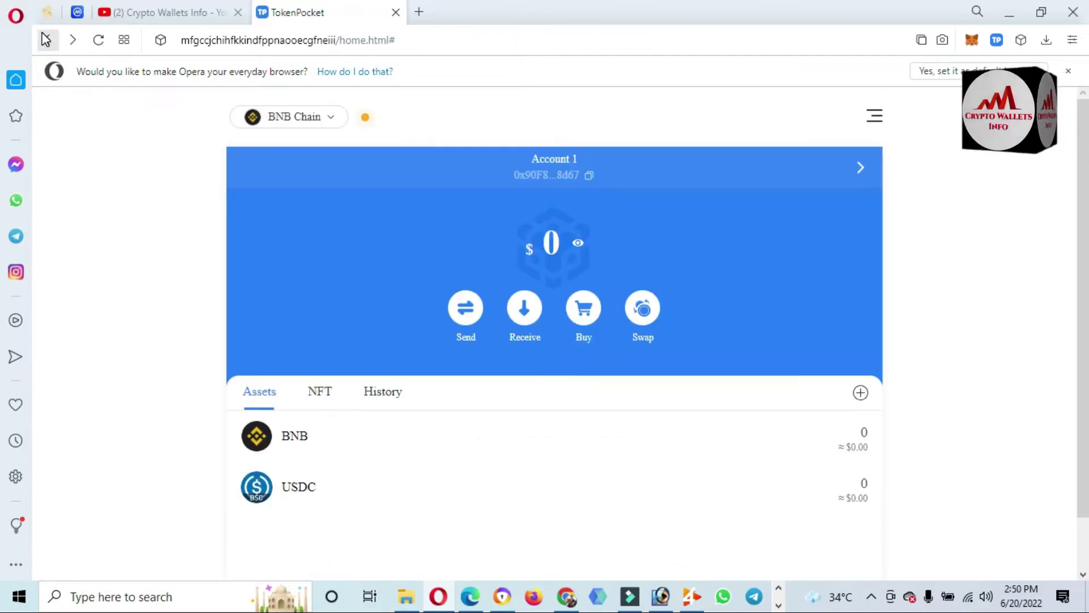
Step: Reopen the Transit Swap form and choose LUNA as From token and USDC as To token
left_click(651, 316)
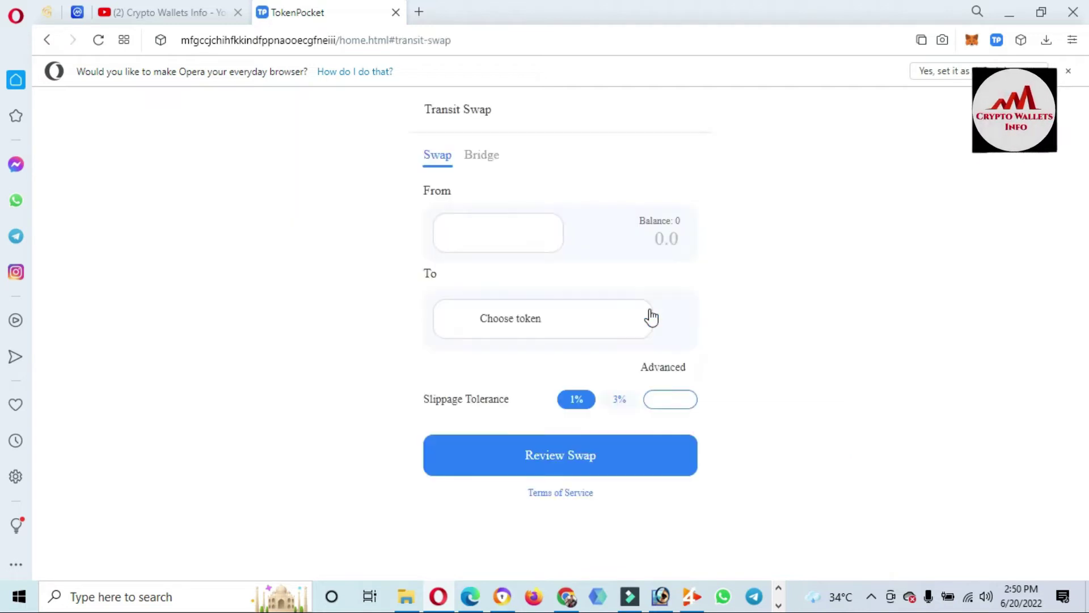
left_click(545, 237)
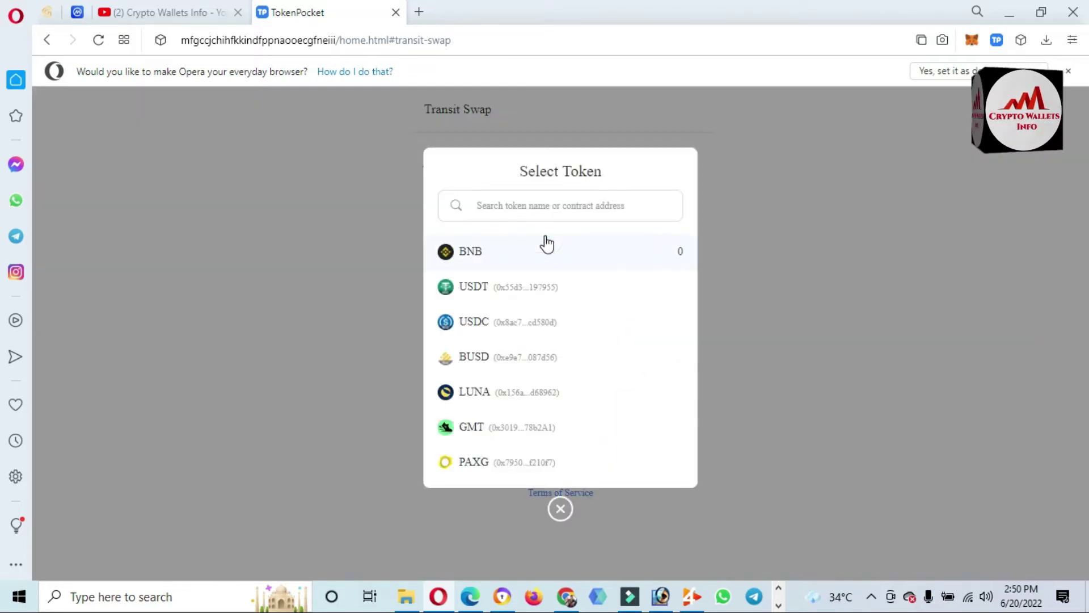
left_click(473, 392)
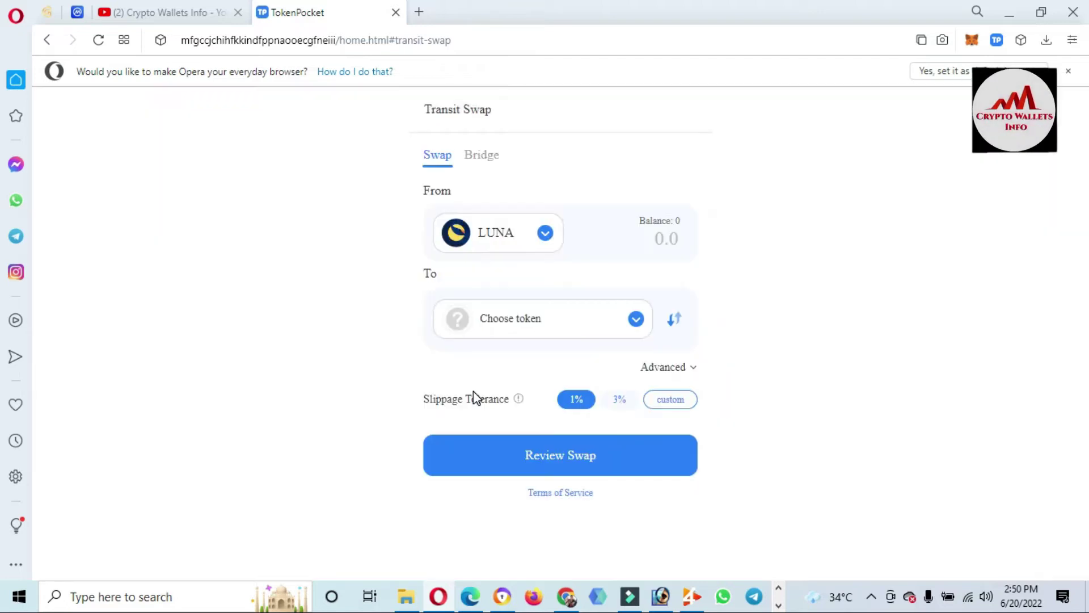
left_click(636, 319)
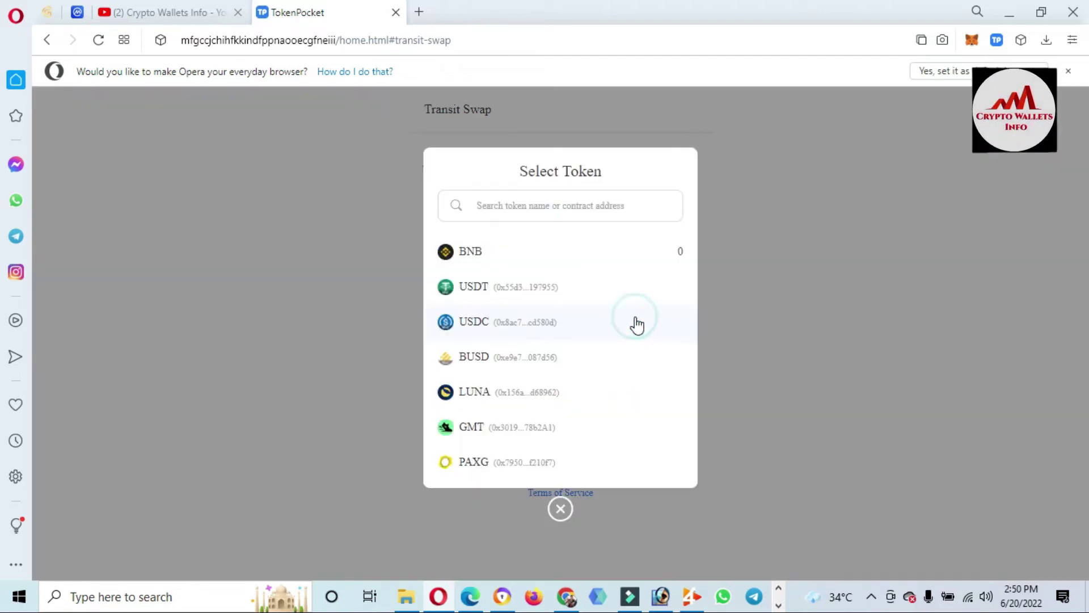
left_click(494, 334)
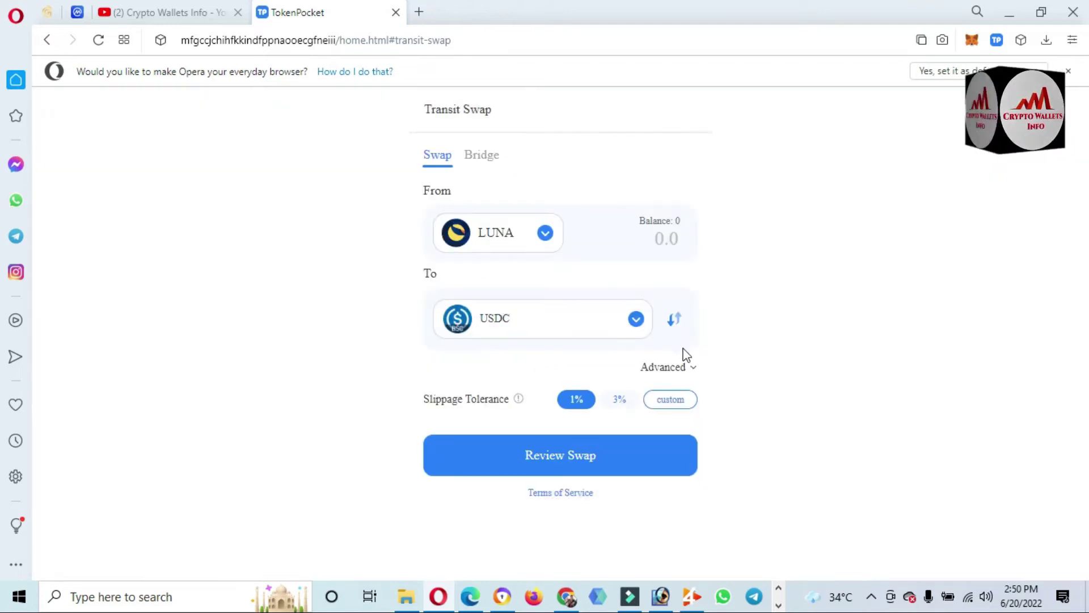
Step: Paste the copied address as the Advanced recipient address and enter a 1000 LUNA amount
left_click(693, 368)
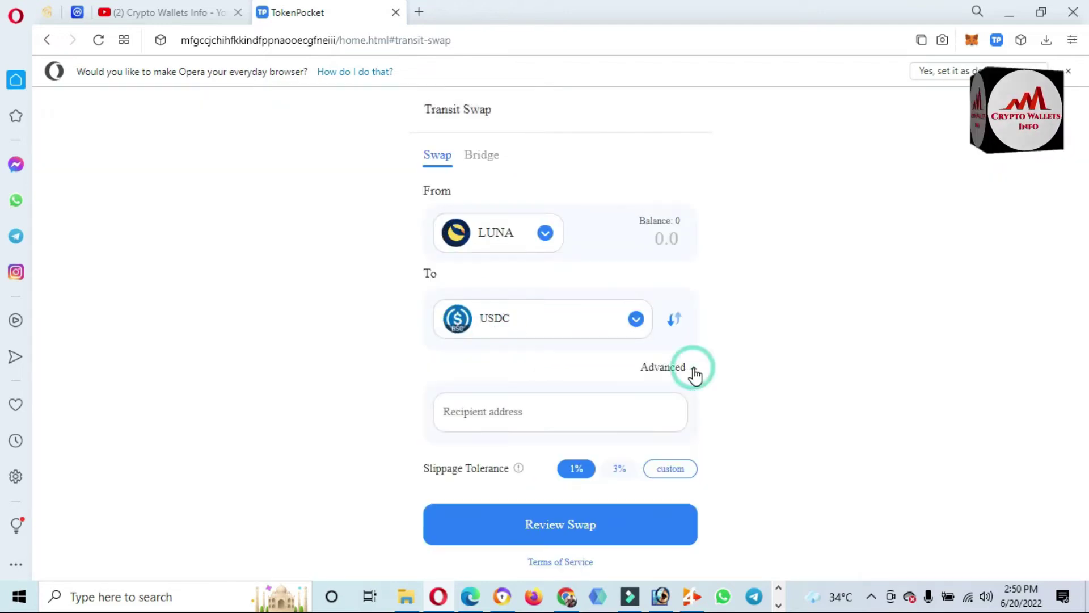
left_click(507, 410)
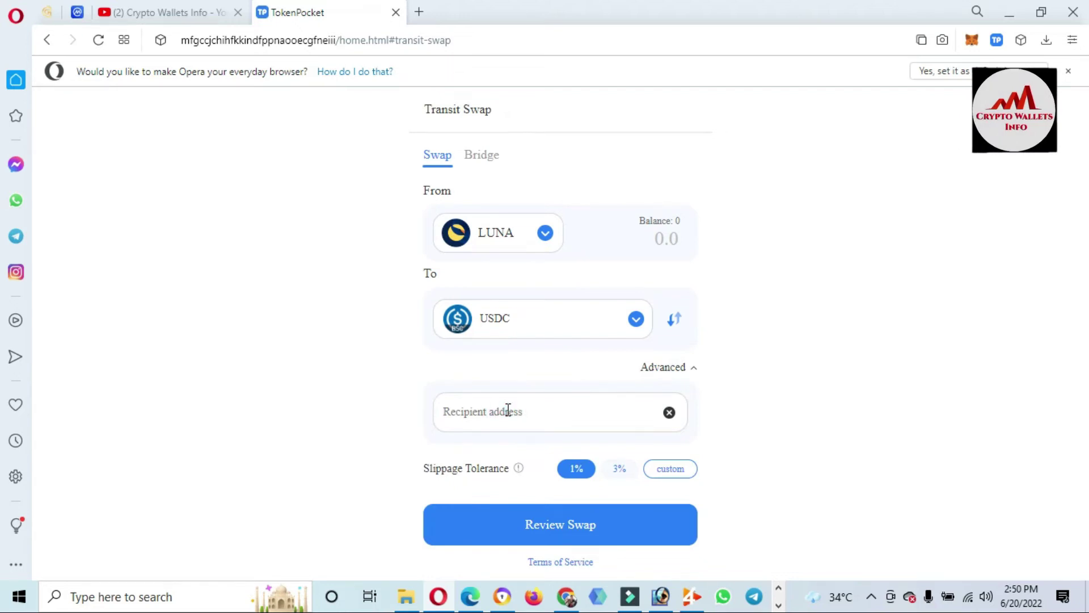
key("ctrl+v")
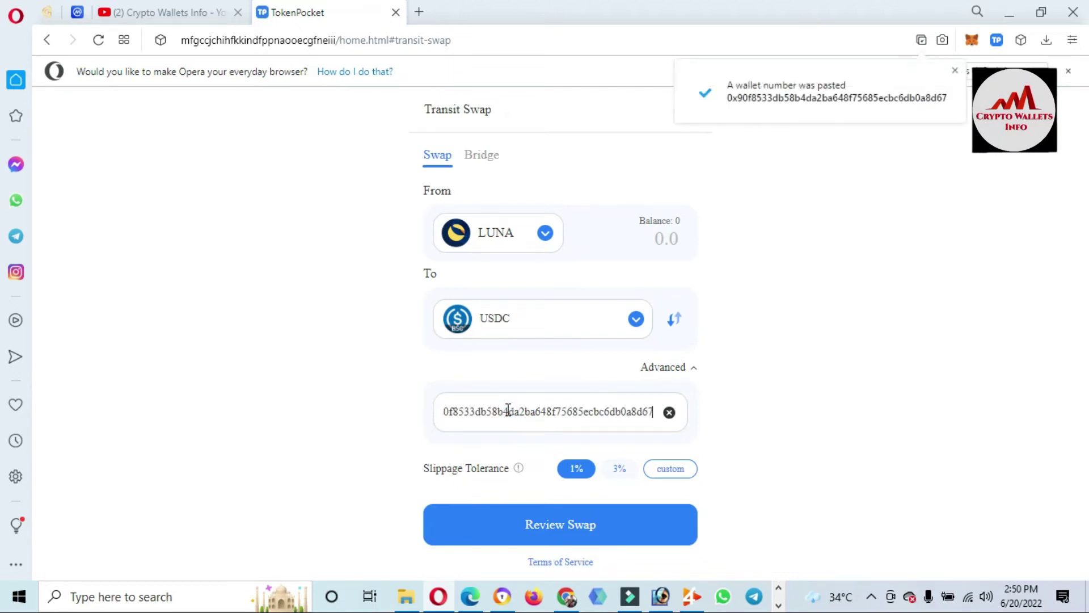
left_click(740, 424)
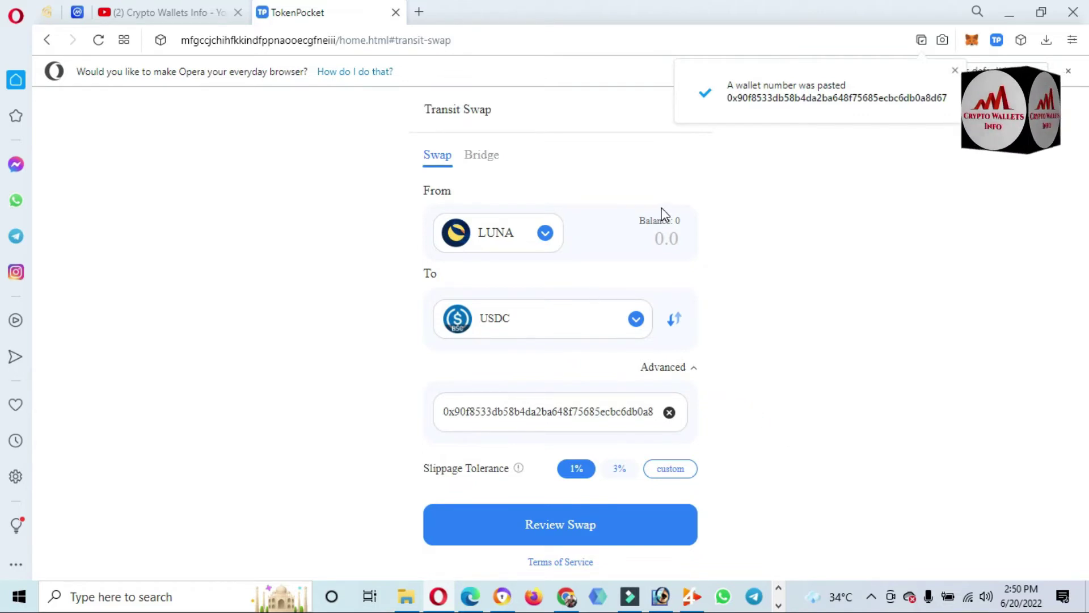
left_click(653, 237)
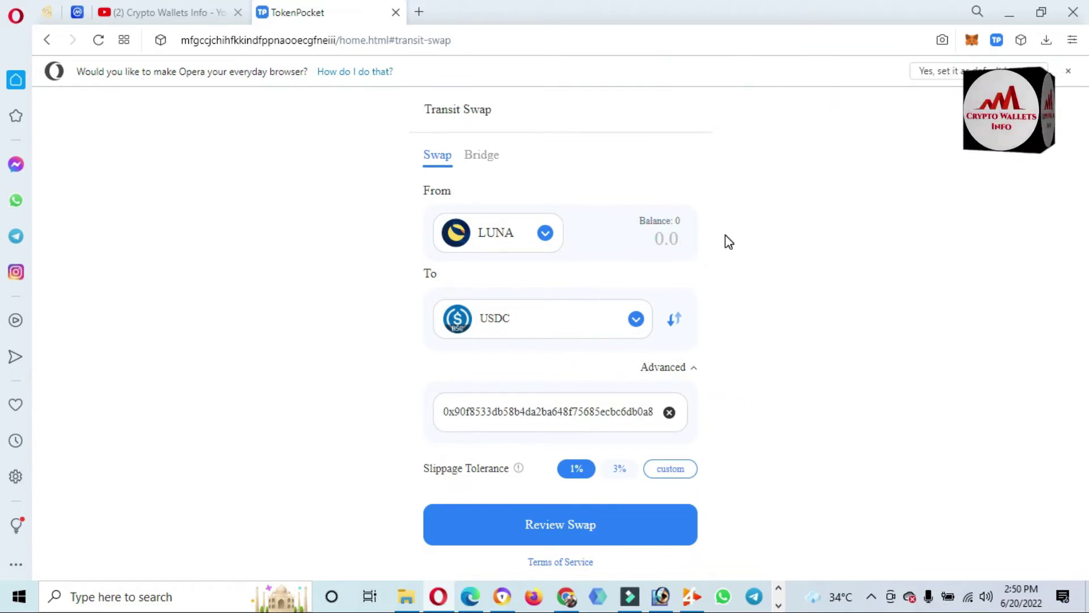
type("1000")
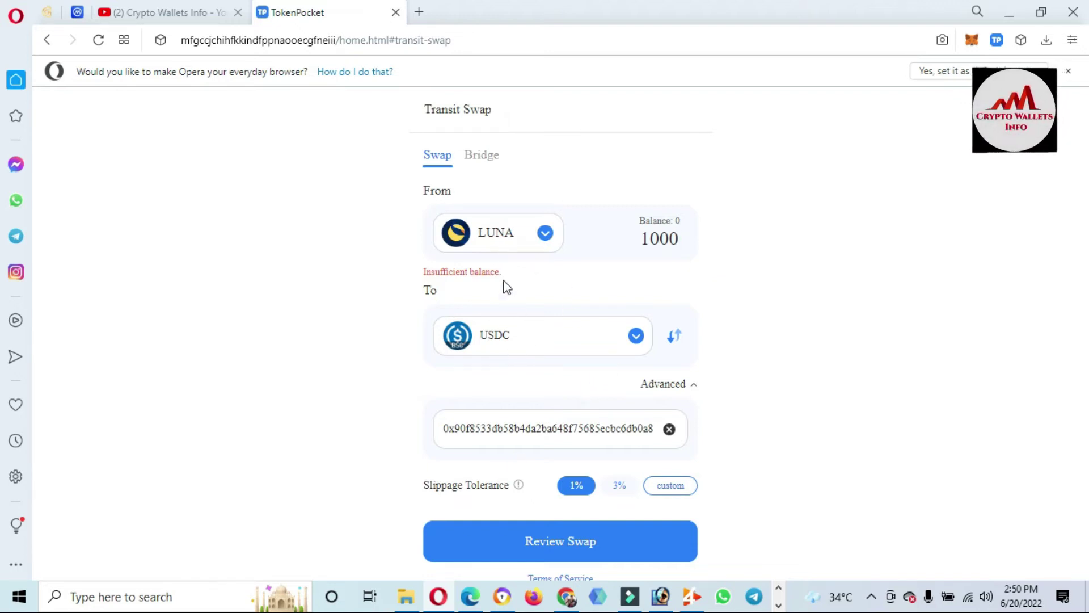
left_click_drag(503, 274, 423, 270)
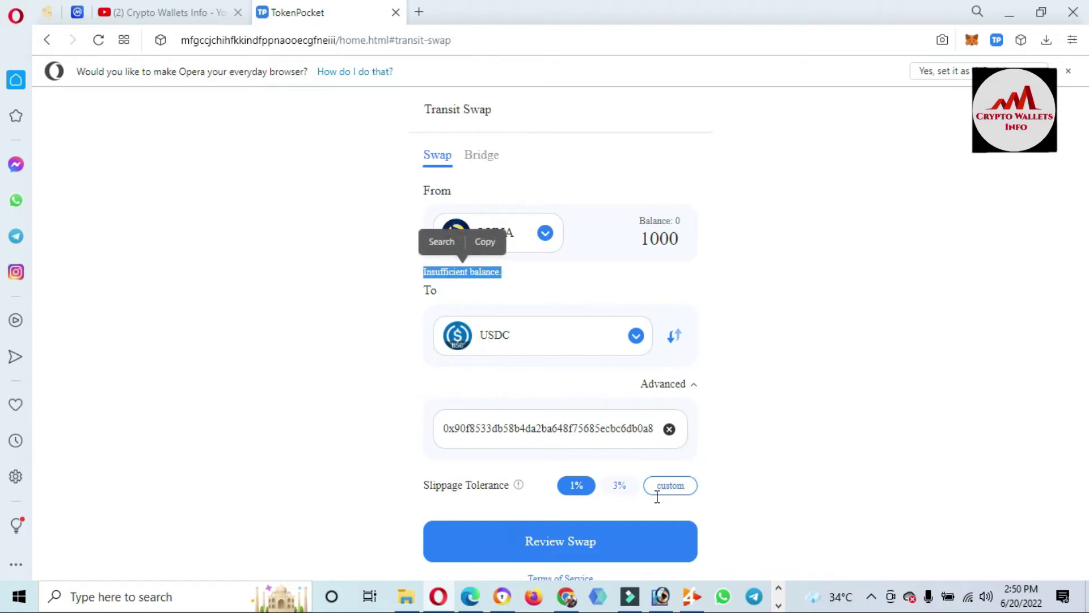
left_click(420, 493)
triple_click(482, 489)
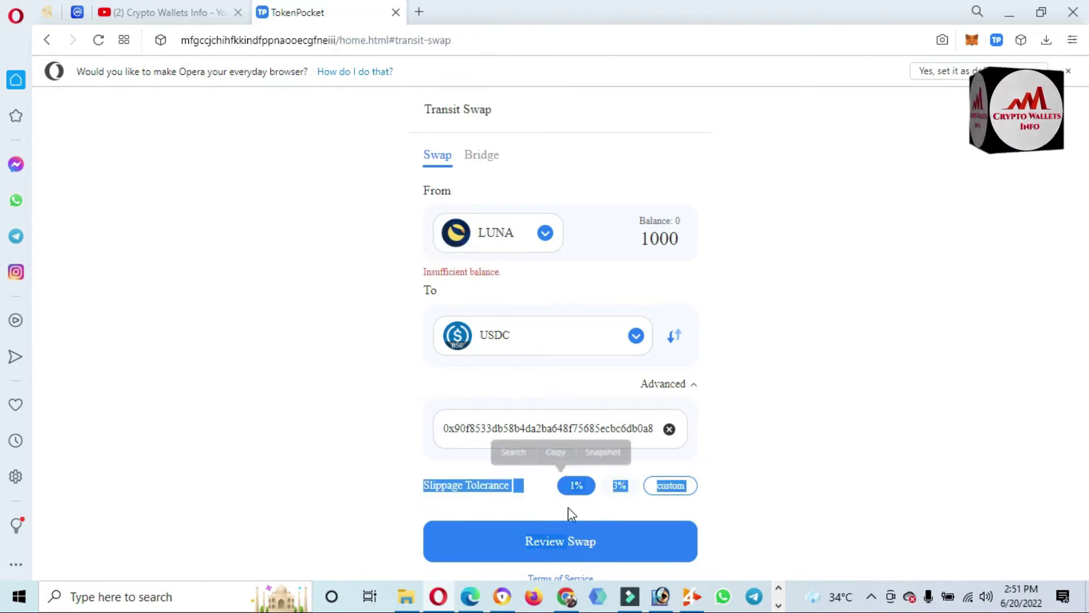
left_click(830, 480)
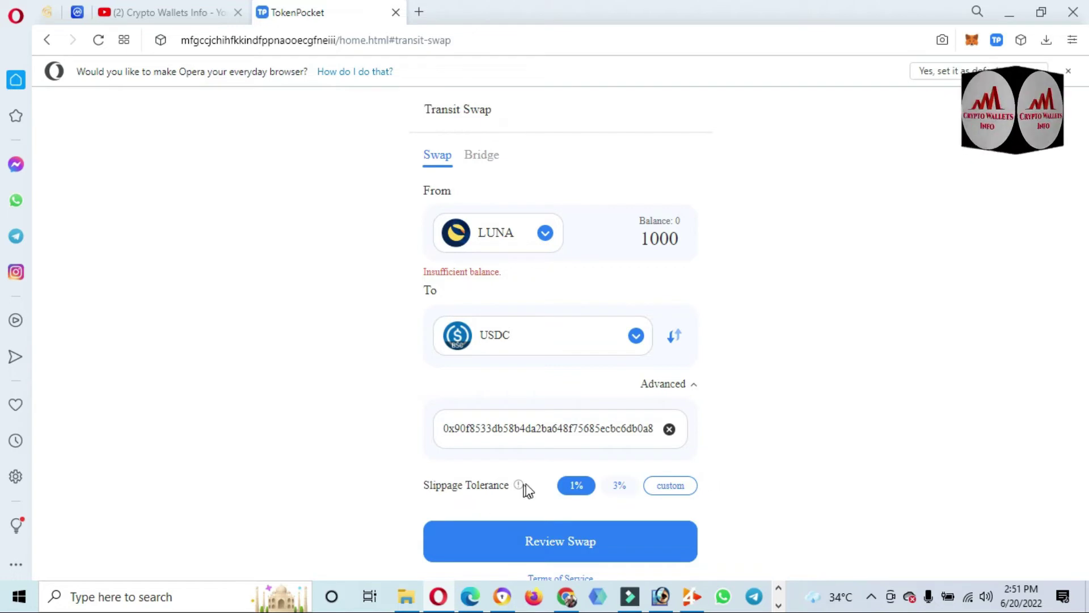
mouse_move(519, 485)
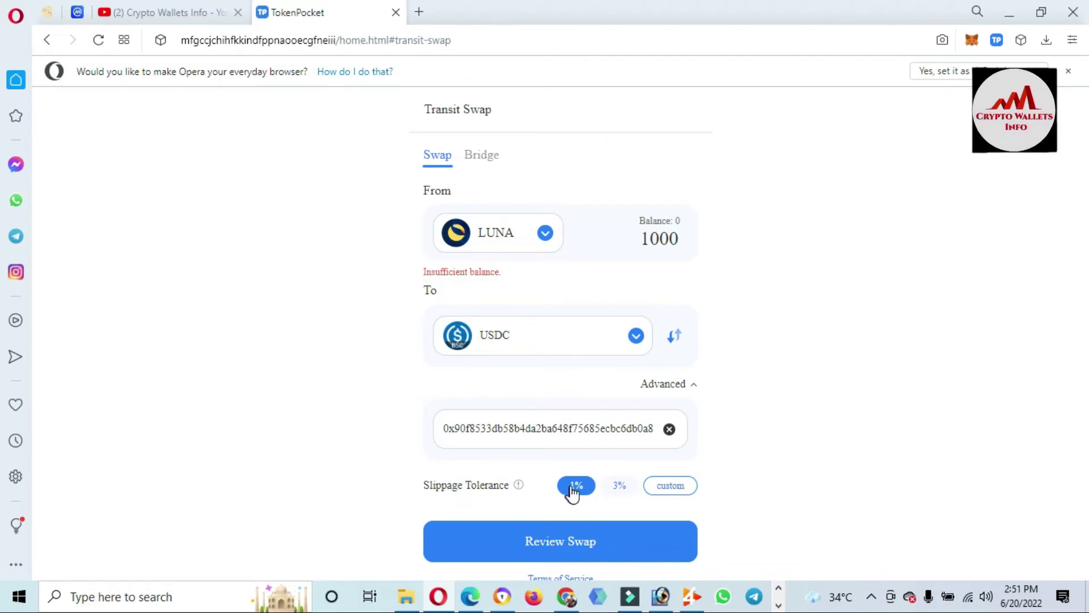
Step: Enter 0.5 as the custom slippage tolerance, then go back to the BNB Chain home
left_click(671, 486)
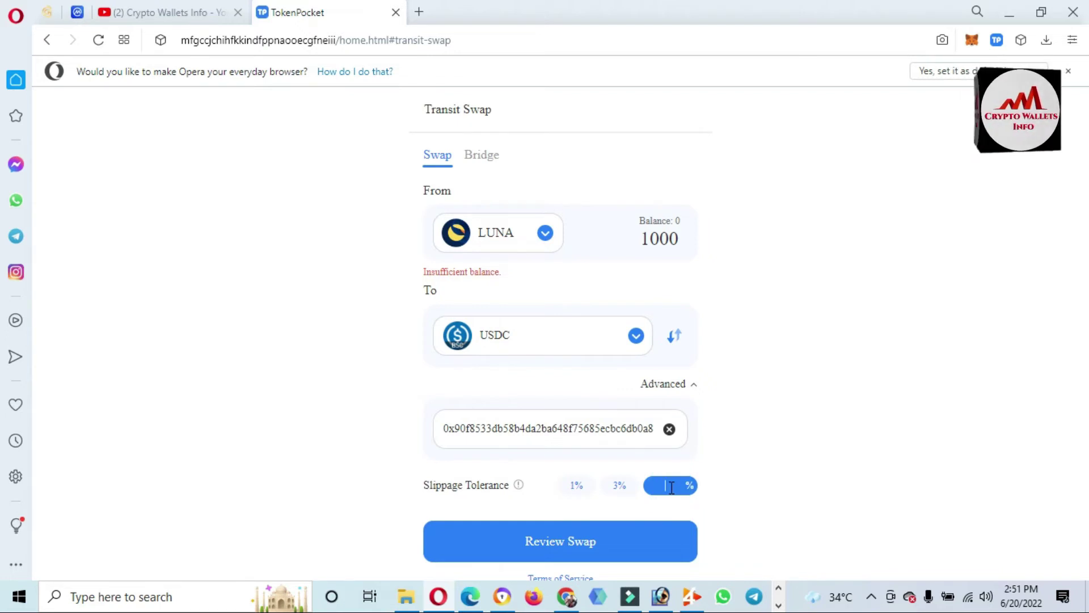
type("50")
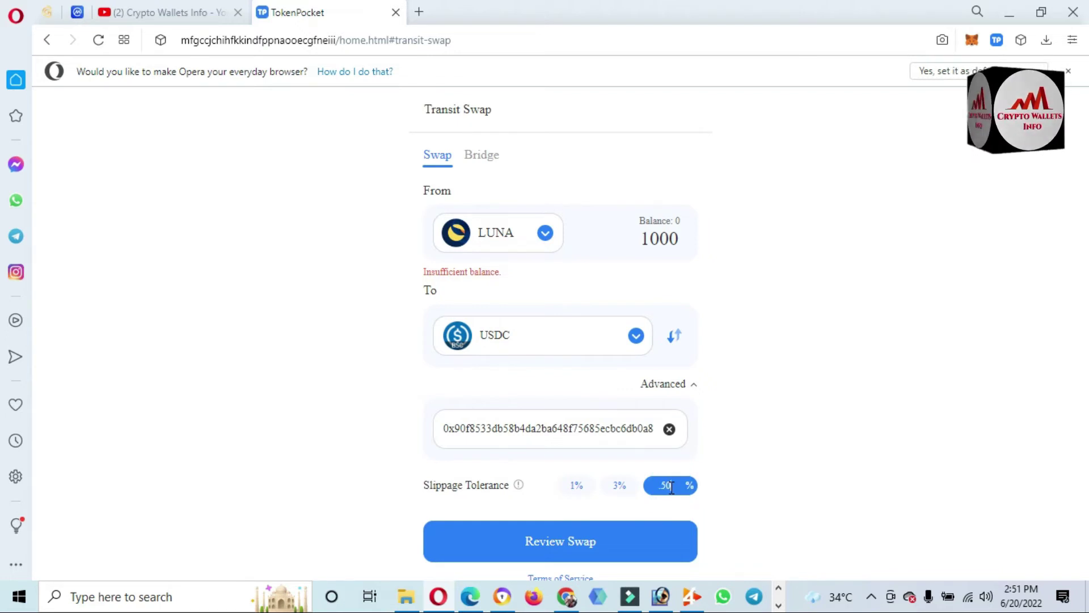
key("BackSpace")
key("BackSpace")
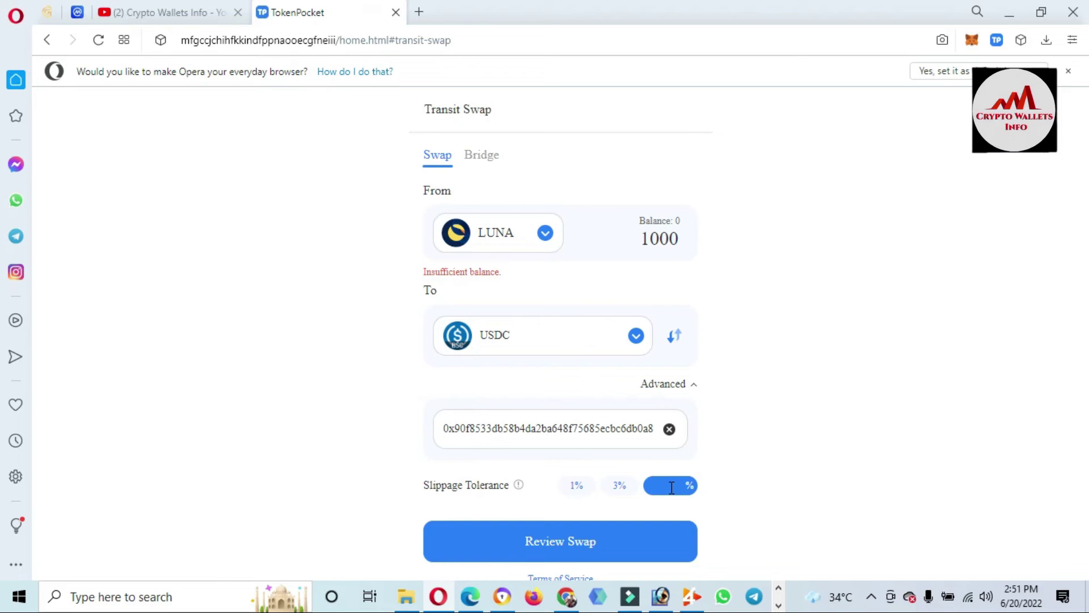
type("0.5")
left_click(875, 455)
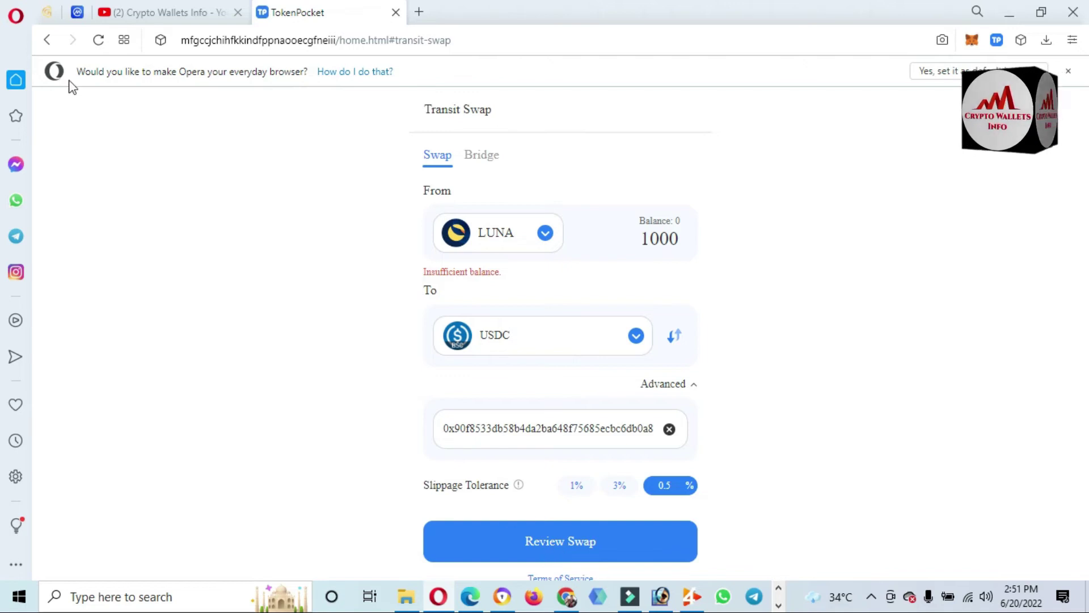
left_click(46, 41)
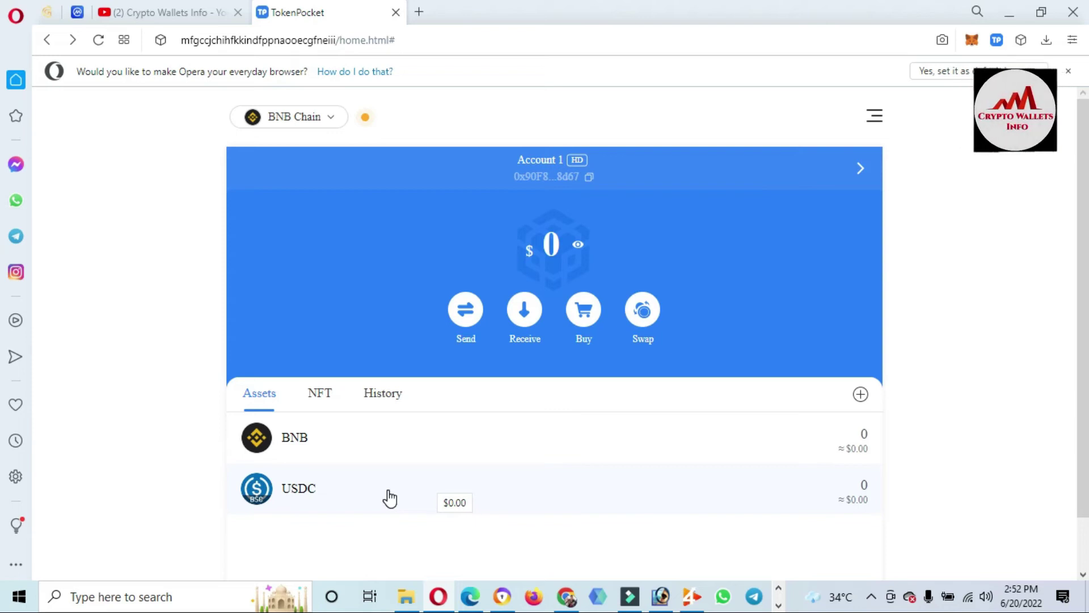
Step: Change the network to Ethereum Mainnet and open a fresh Transit Swap form
left_click(332, 121)
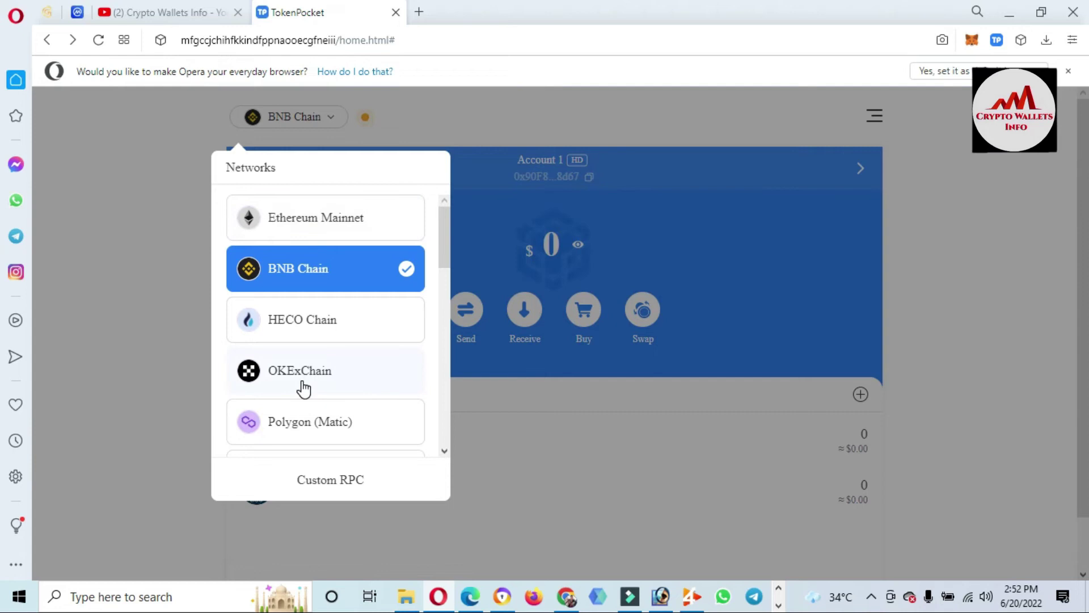
left_click(316, 216)
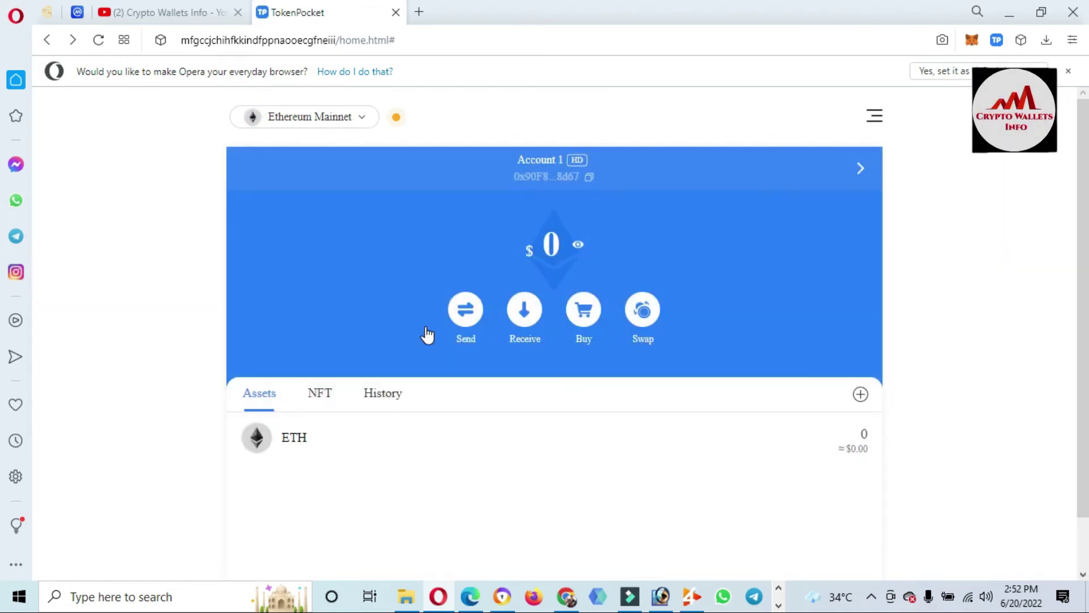
left_click(645, 318)
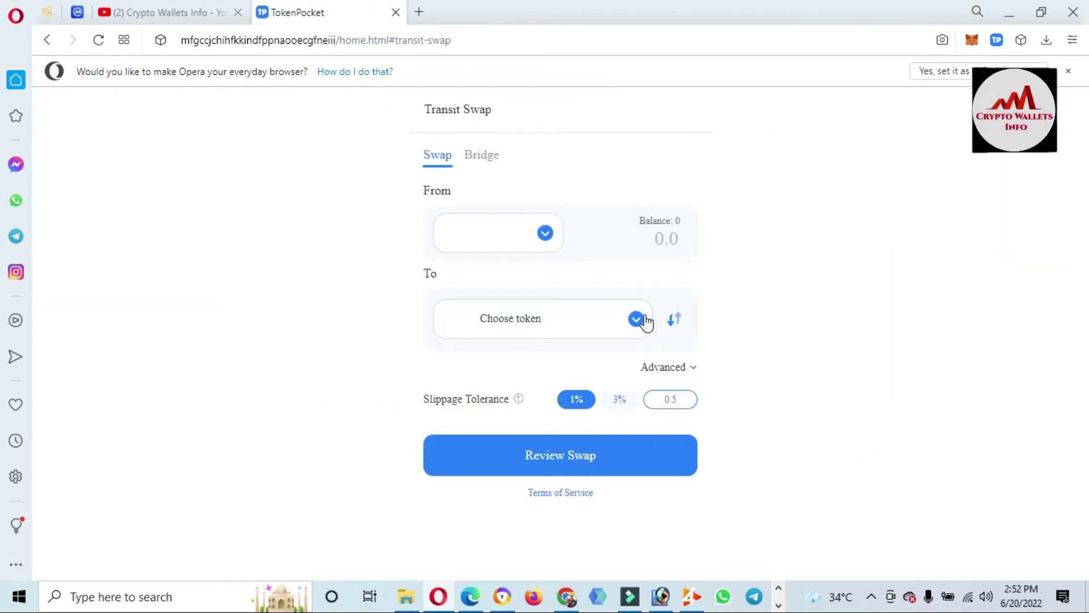
Step: Set USDT as the From token and BFC as the To token on the Ethereum swap
left_click(546, 233)
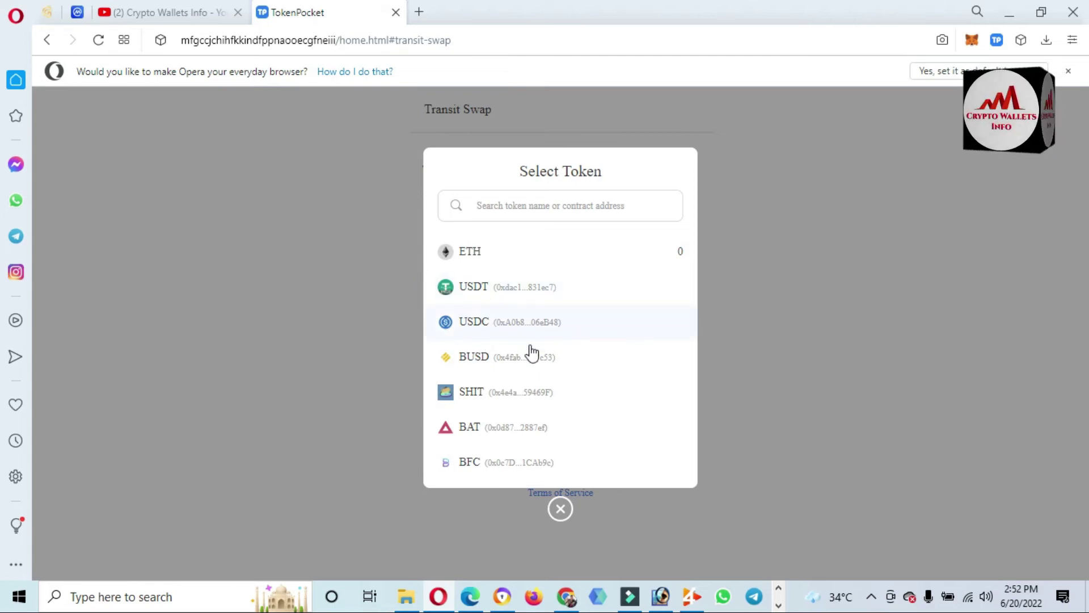
left_click(494, 289)
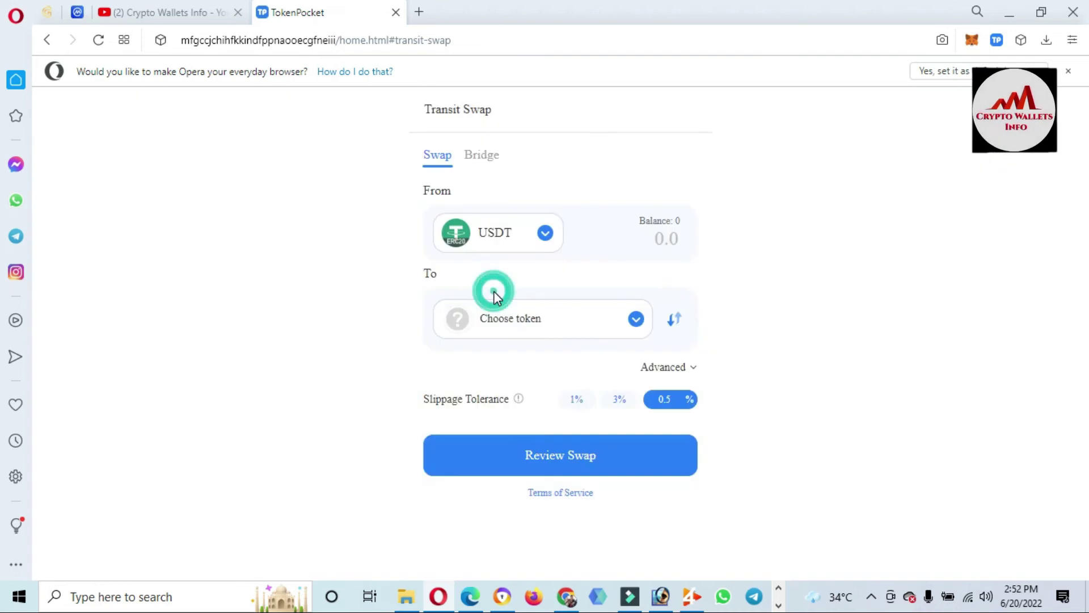
left_click(599, 321)
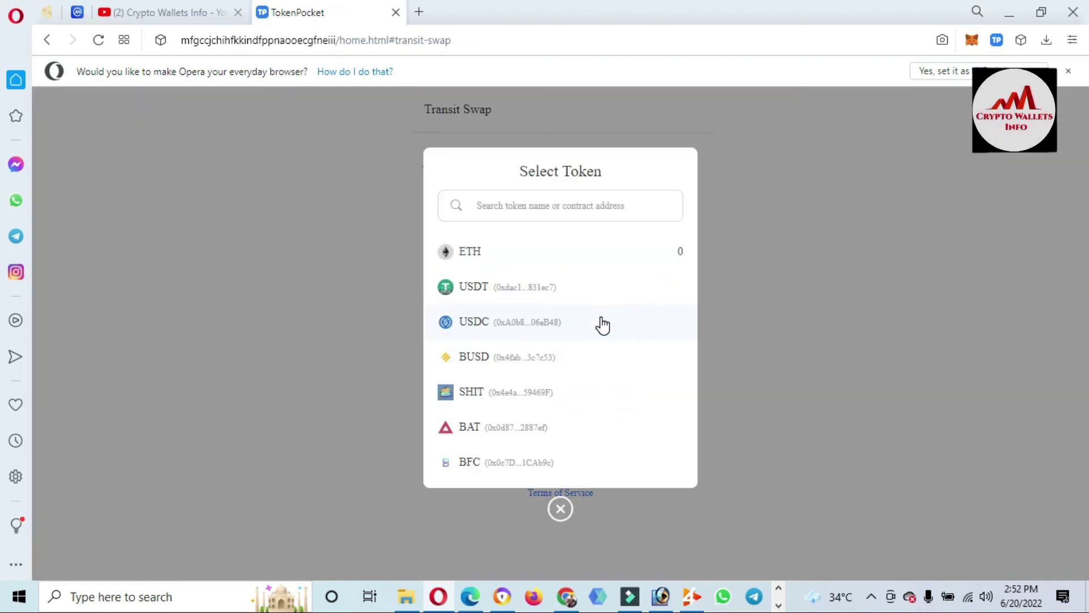
left_click(494, 460)
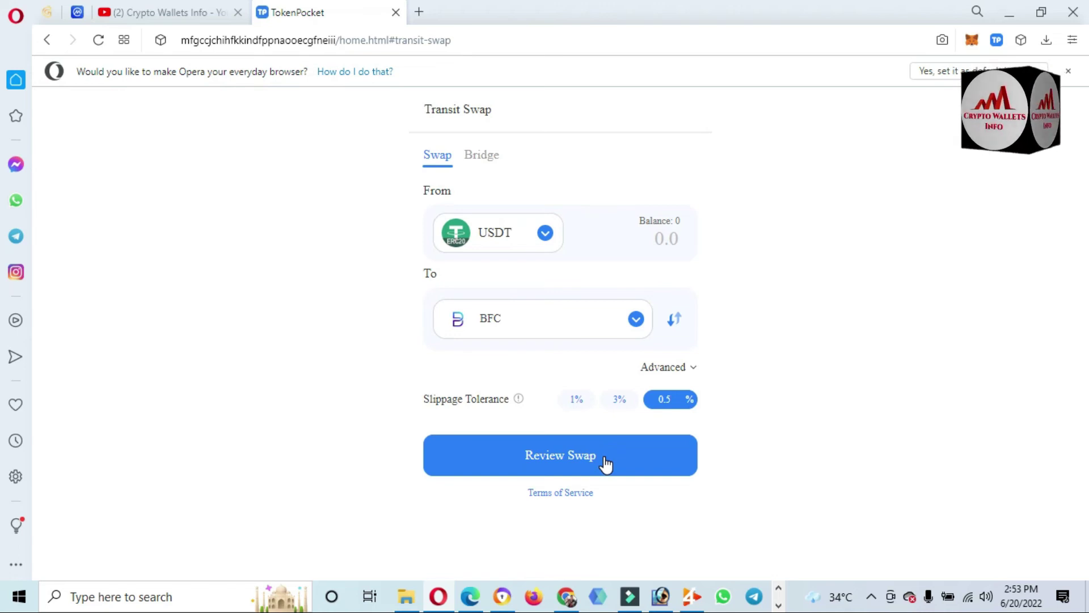
Step: Return to the YouTube channel page and scroll it, selecting the Best Cryptocurrency Wallets text
left_click(146, 15)
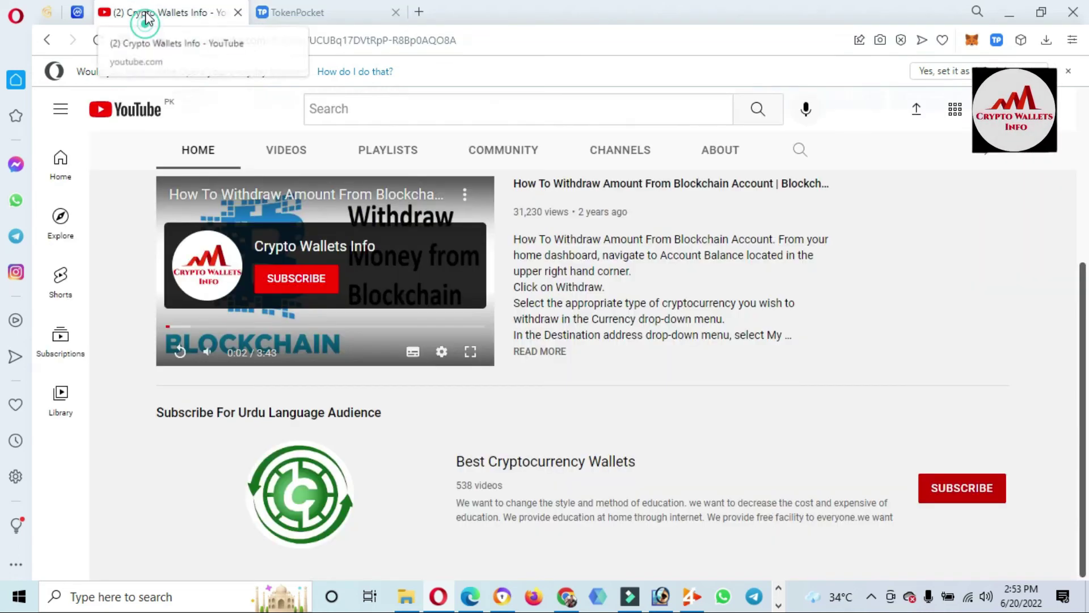
scroll(5, 318, "up", 2)
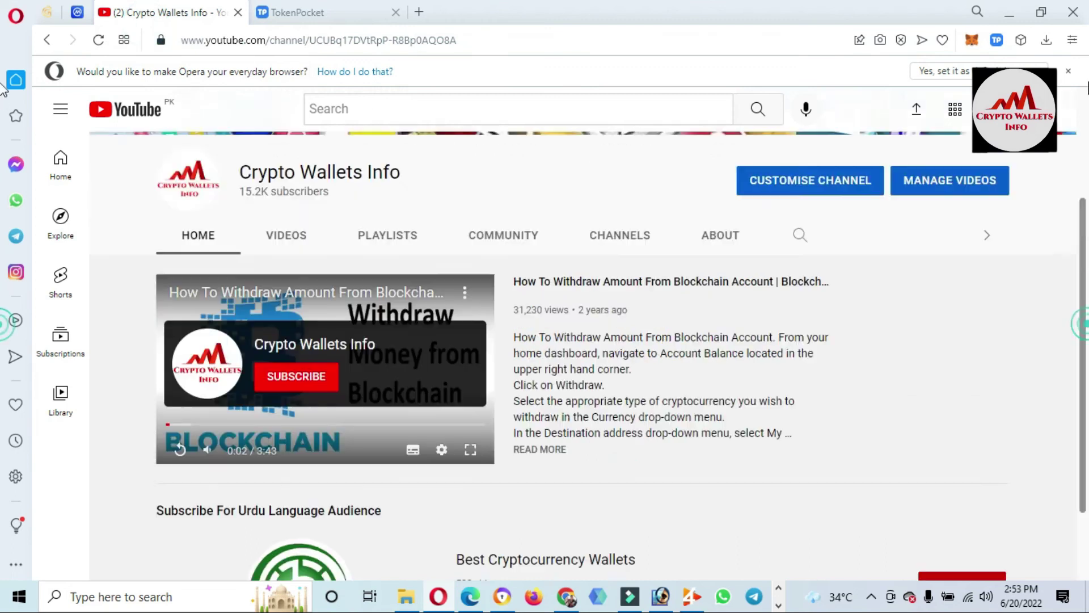
scroll(3, 85, "up", 3)
left_click_drag(421, 337, 220, 340)
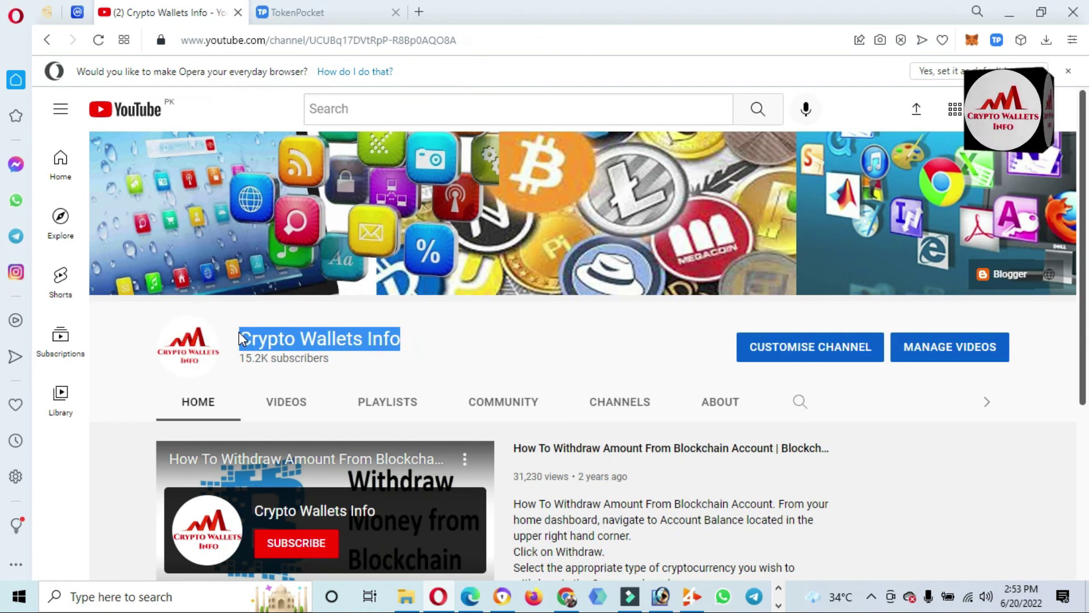
scroll(3, 355, "down", 4)
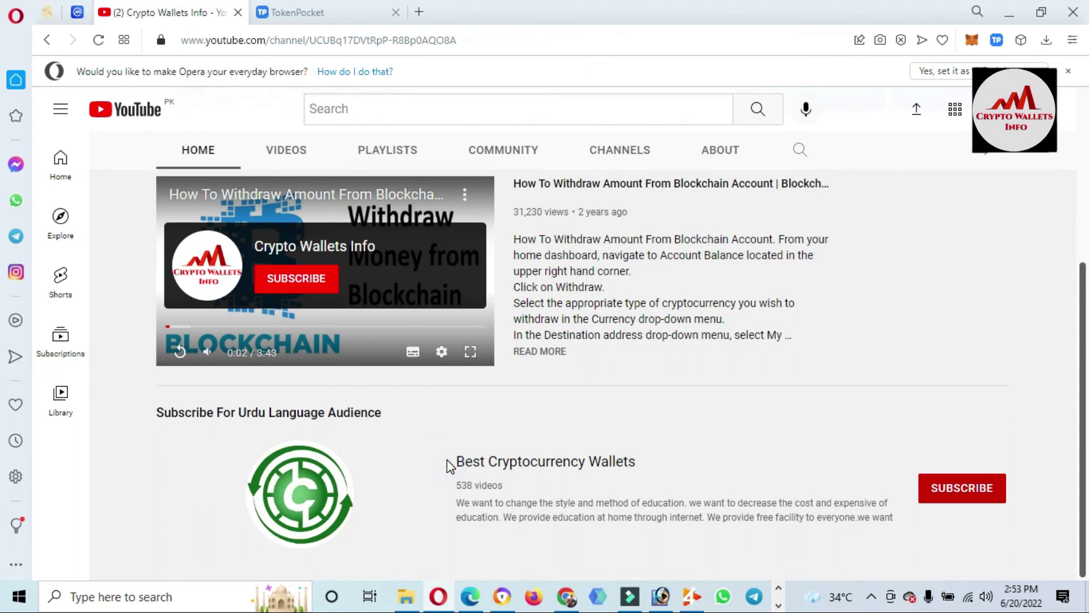
left_click_drag(447, 462, 671, 453)
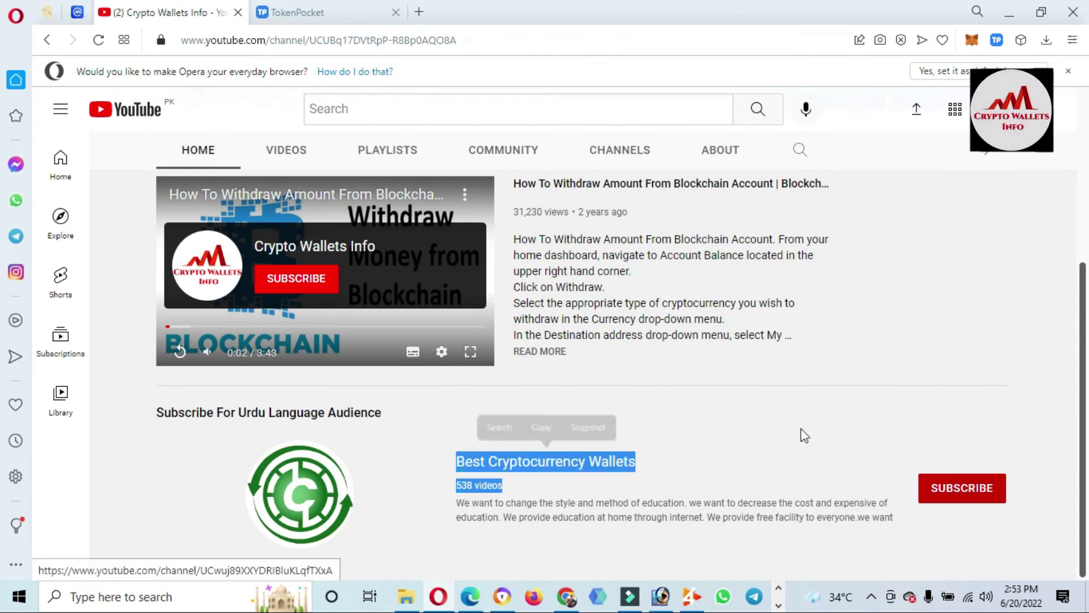
scroll(404, 327, "up", 4)
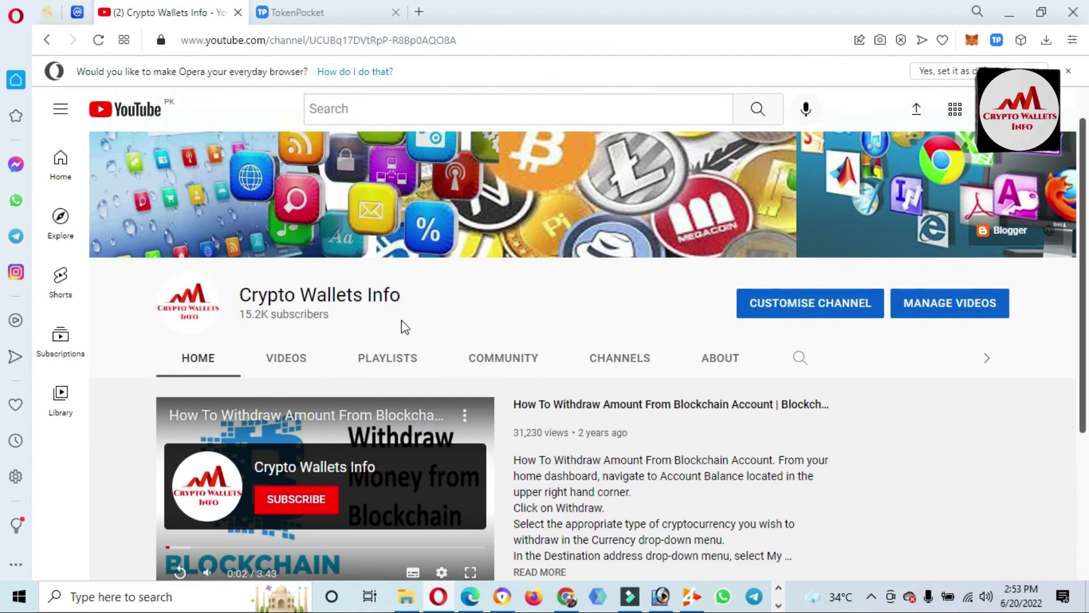
Step: Show the Crypto Wallets Info channel's VIDEOS list and scroll through its Metamask tutorial uploads
left_click(284, 361)
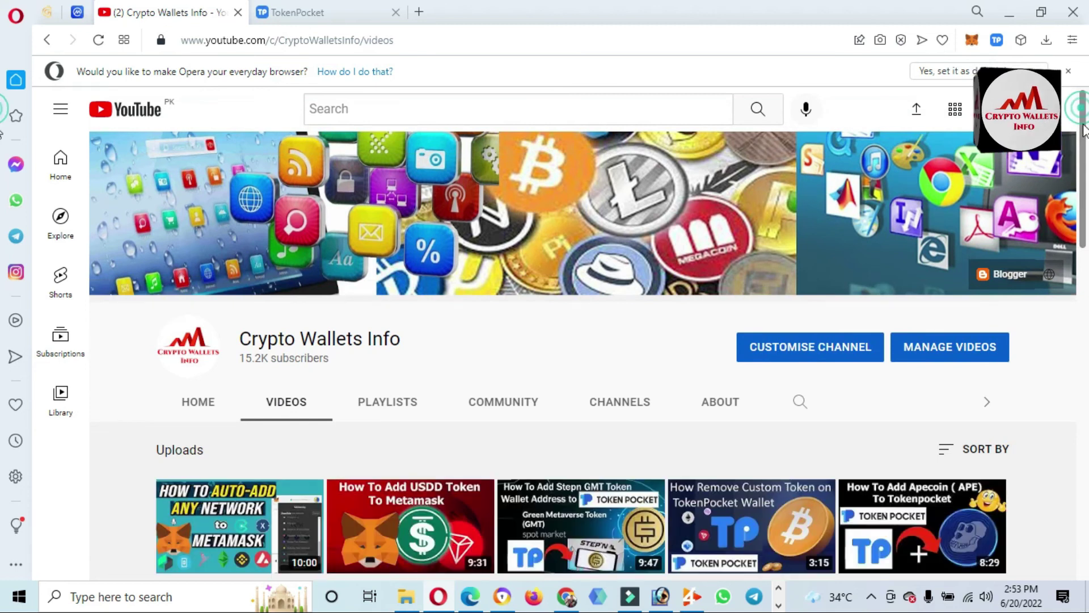
left_click_drag(1084, 130, 1084, 421)
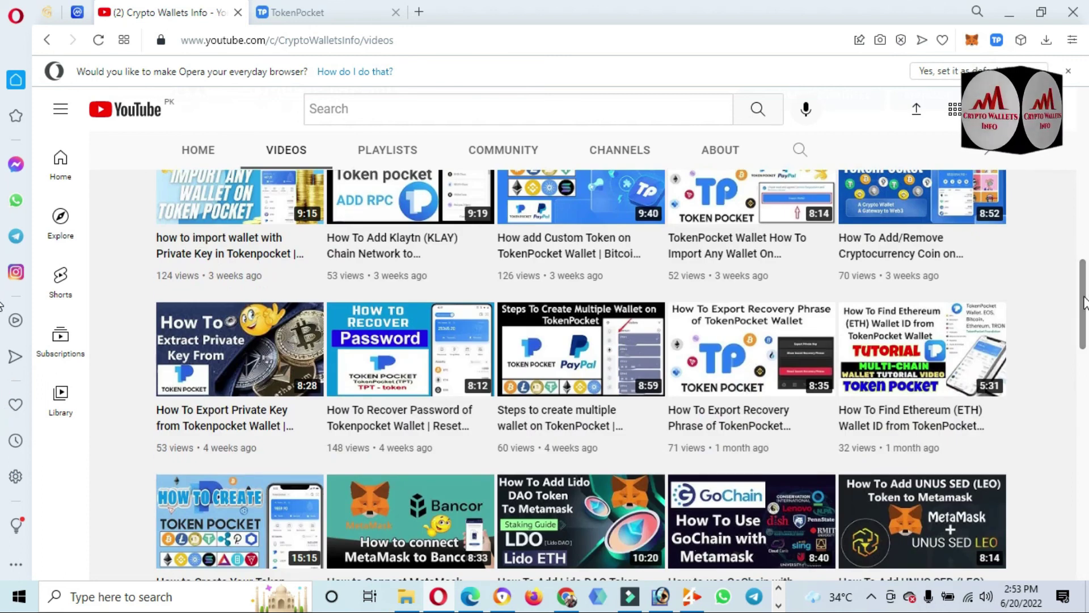
left_click_drag(1084, 301, 1084, 469)
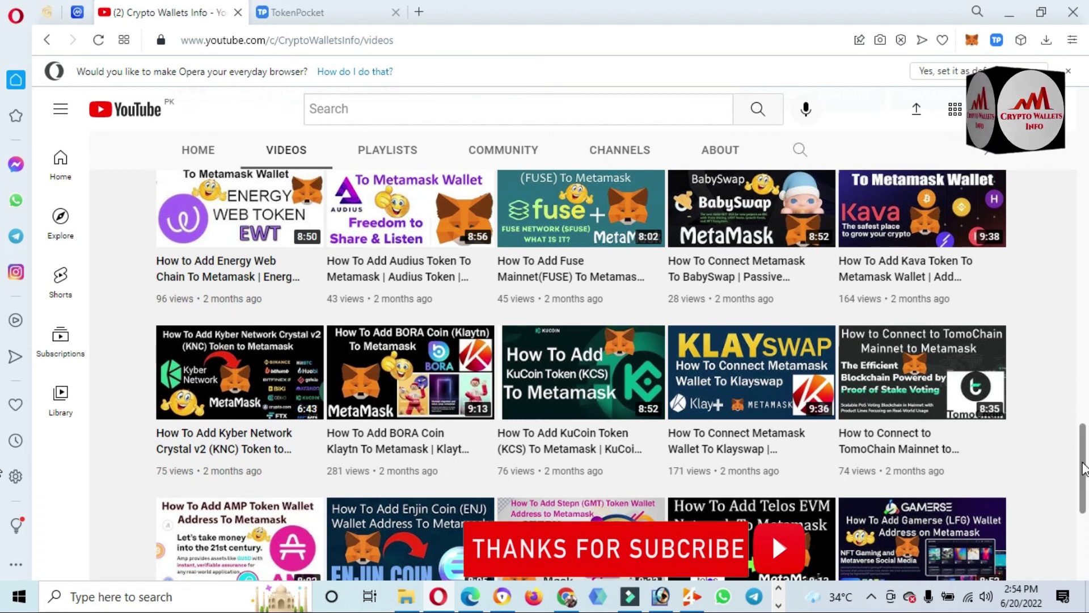
scroll(1081, 468, "up", 1)
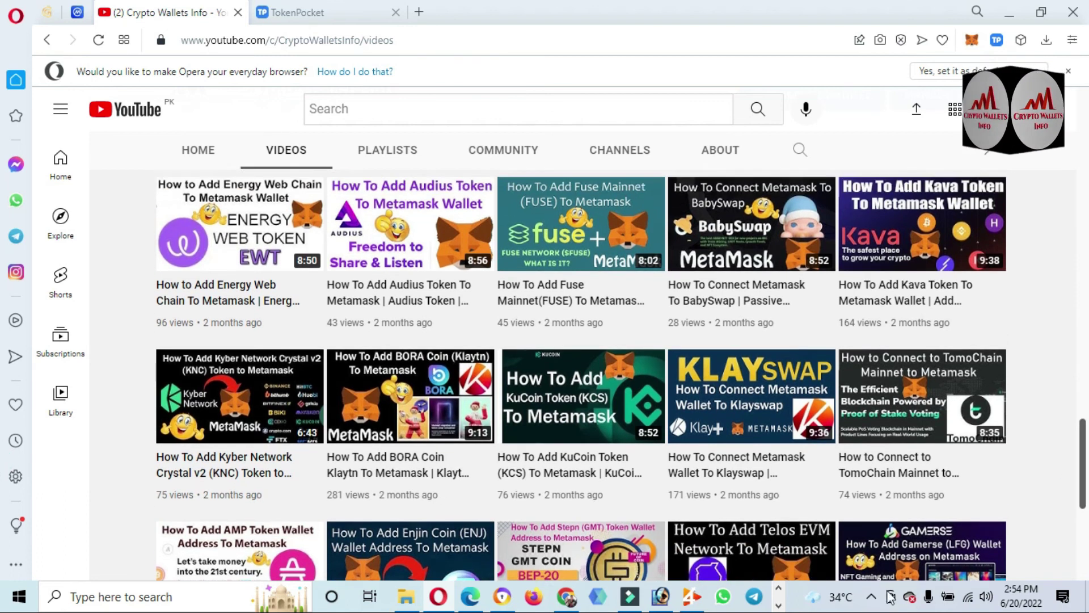